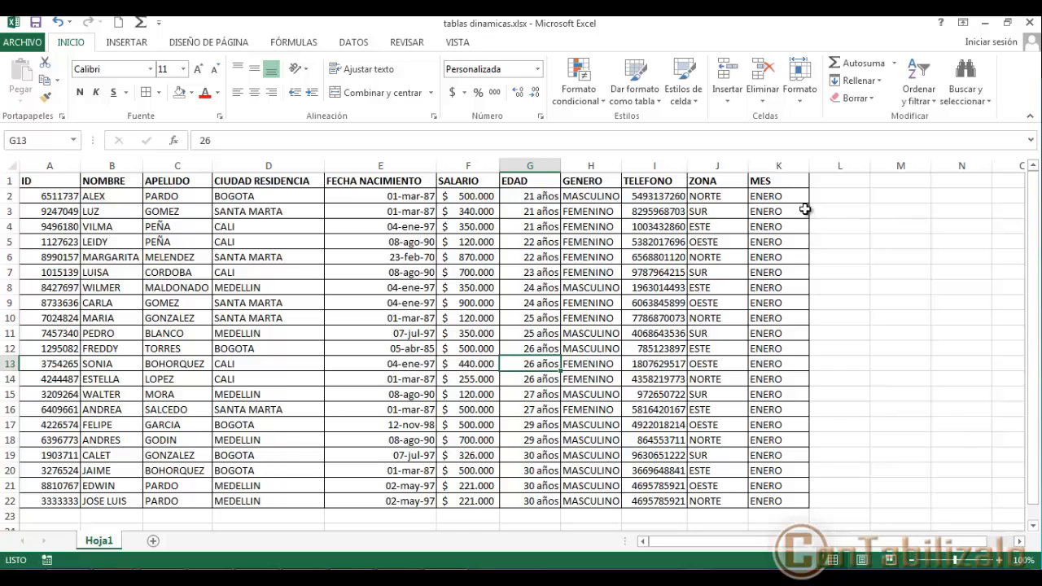
{"action": "left_click", "coordinate": [717, 158]}
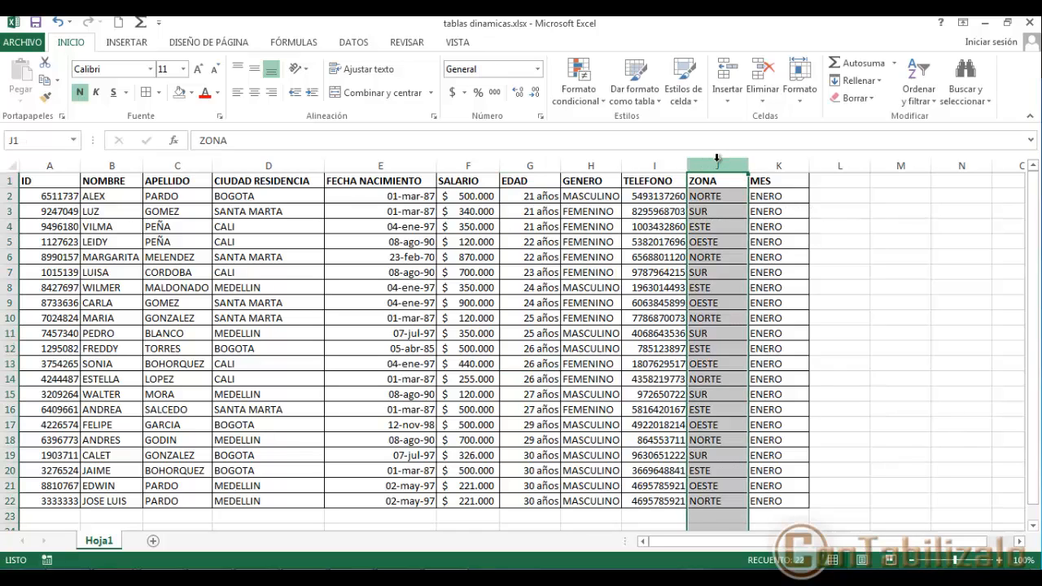
{"action": "left_click", "coordinate": [702, 195]}
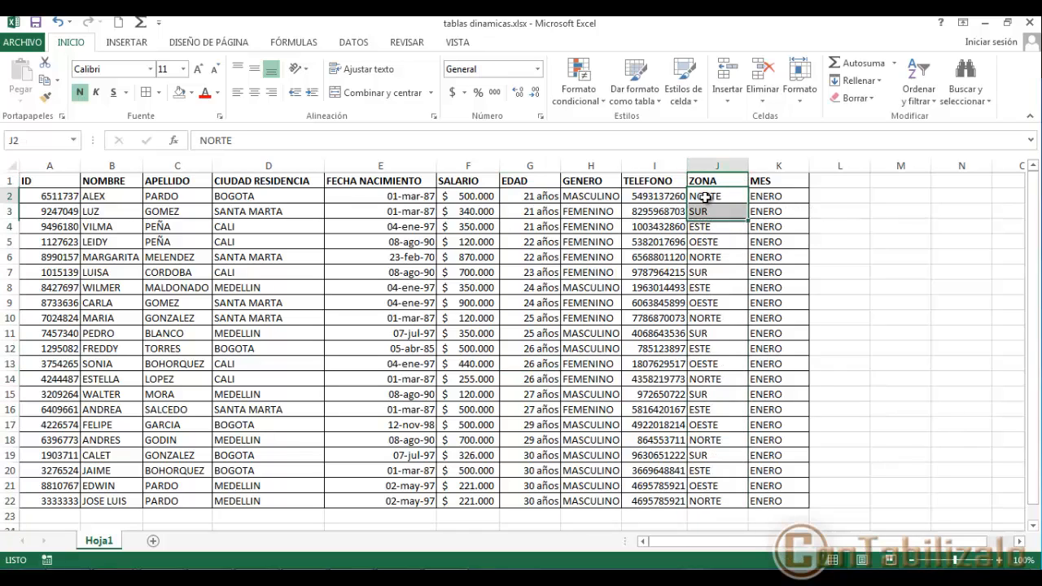
{"action": "left_click", "coordinate": [464, 195]}
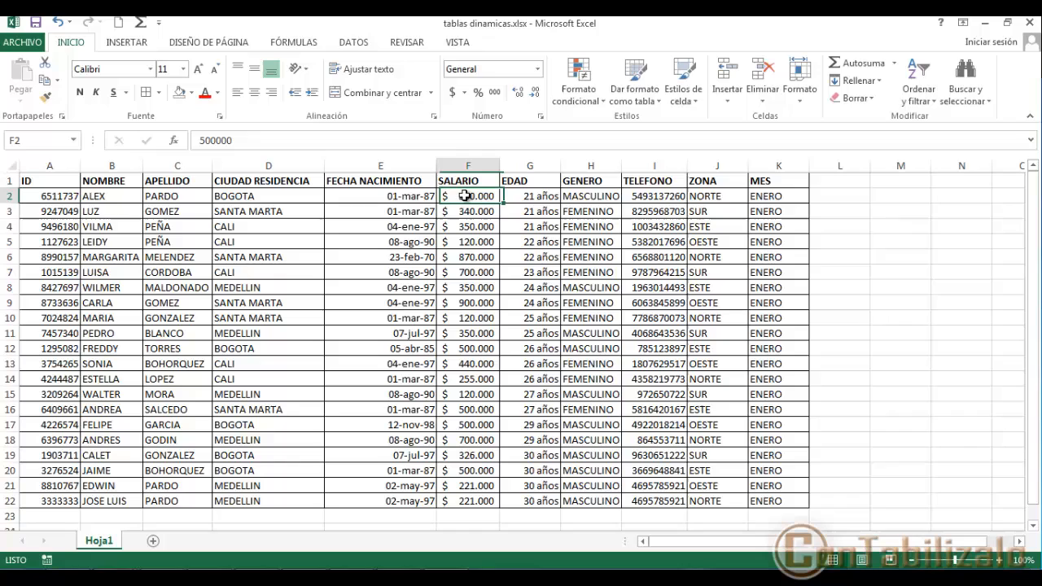
{"action": "left_click", "coordinate": [717, 196]}
Step: Turn on filtering for the header row of the data and show only the ESTE rows in the ZONA column
{"action": "left_click", "coordinate": [593, 178]}
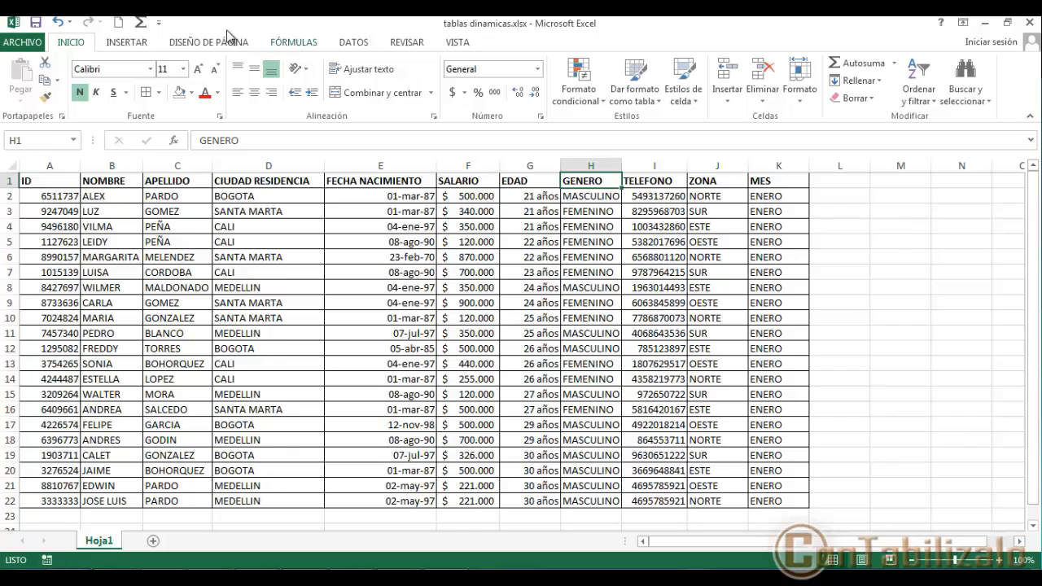
{"action": "left_click", "coordinate": [915, 101]}
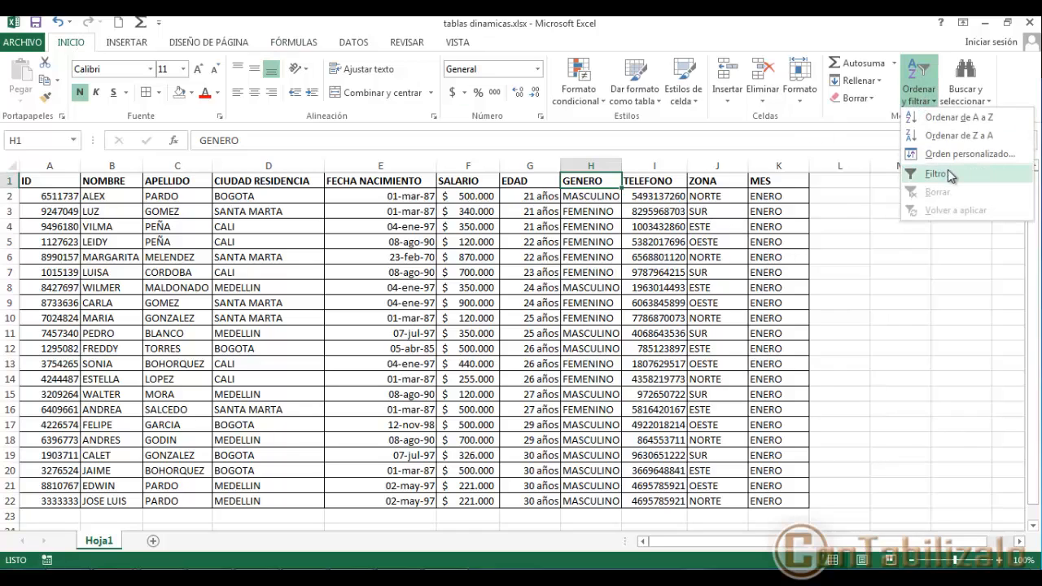
{"action": "left_click", "coordinate": [935, 174]}
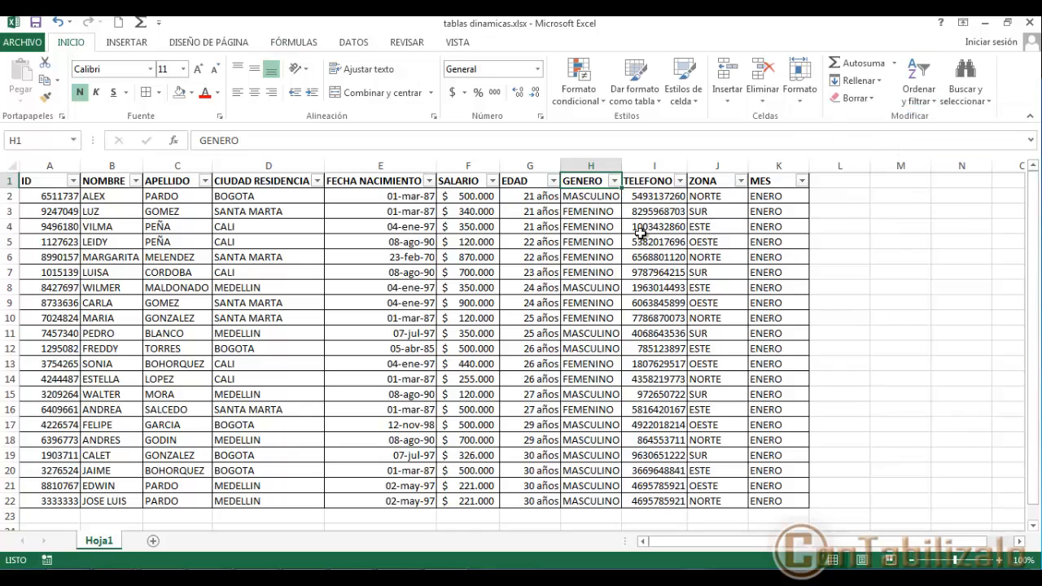
{"action": "left_click", "coordinate": [741, 180]}
{"action": "left_click", "coordinate": [589, 328]}
{"action": "left_click", "coordinate": [589, 341]}
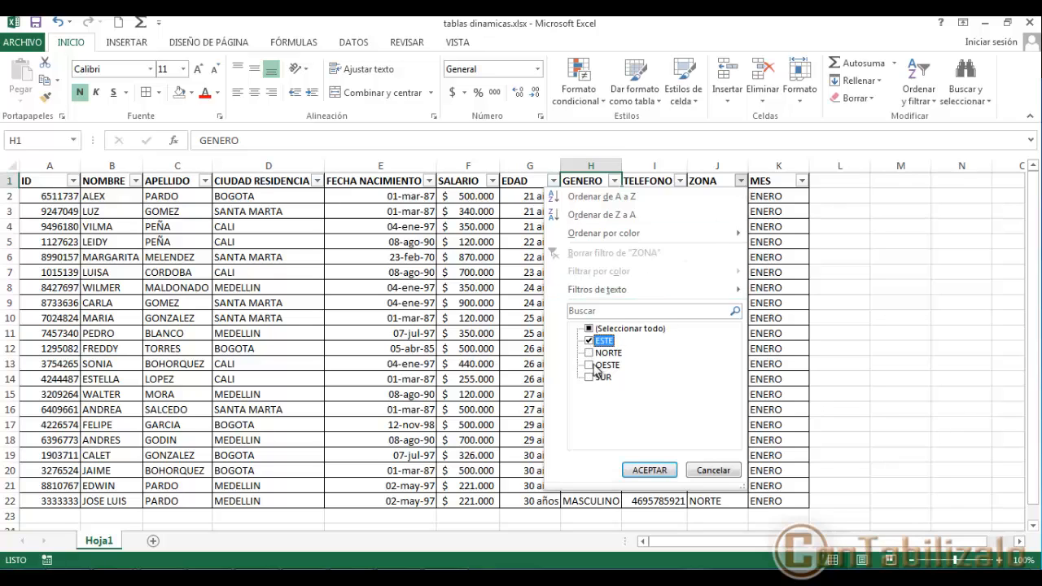
{"action": "left_click", "coordinate": [650, 470]}
Step: Copy the filtered ESTE rows with their headers into a new worksheet, starting at cell A1
{"action": "left_click_drag", "start_coordinate": [765, 258], "coordinate": [37, 181]}
{"action": "key", "text": "ctrl+c"}
{"action": "left_click", "coordinate": [153, 541]}
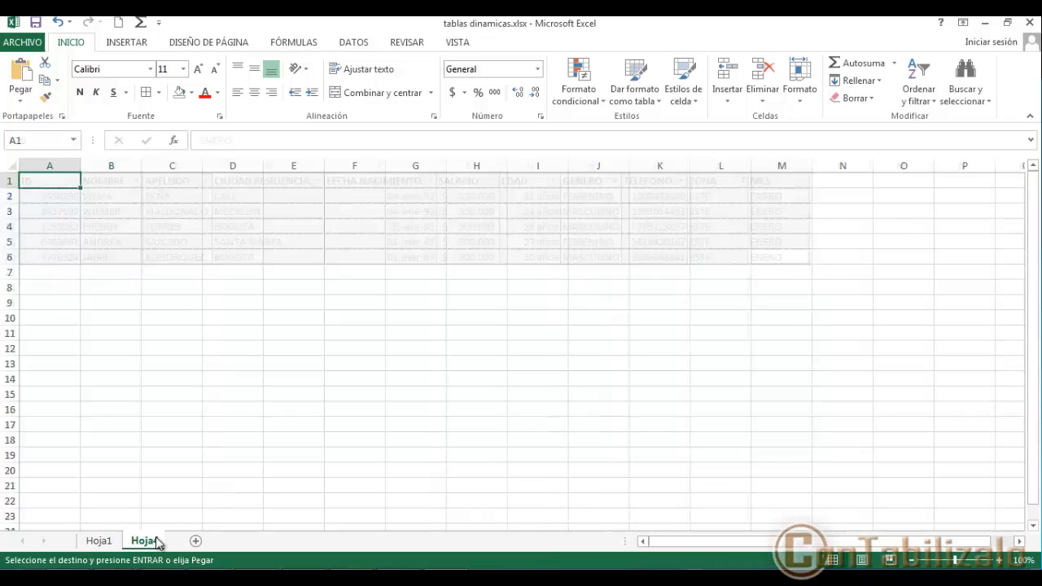
{"action": "key", "text": "ctrl+v"}
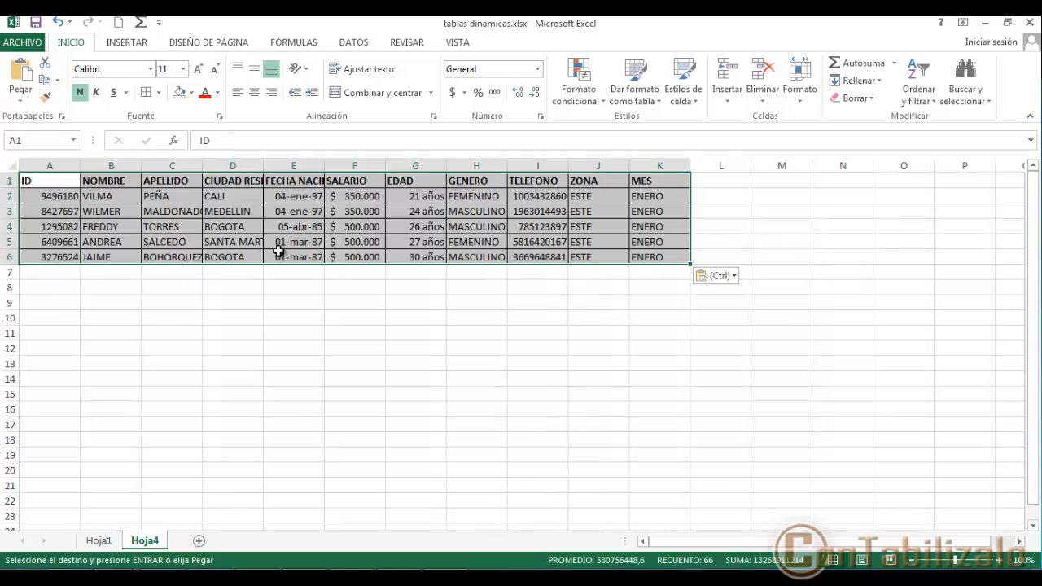
Step: Add an AutoSum total of the SALARIO column in F7, below the ESTE rows
{"action": "left_click", "coordinate": [379, 277]}
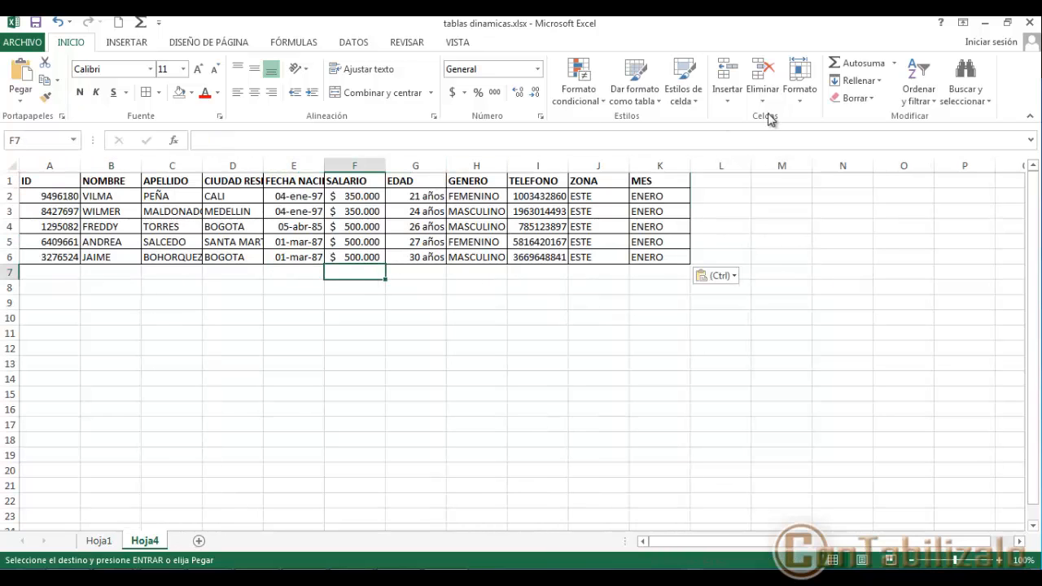
{"action": "left_click", "coordinate": [874, 69]}
{"action": "left_click", "coordinate": [874, 68]}
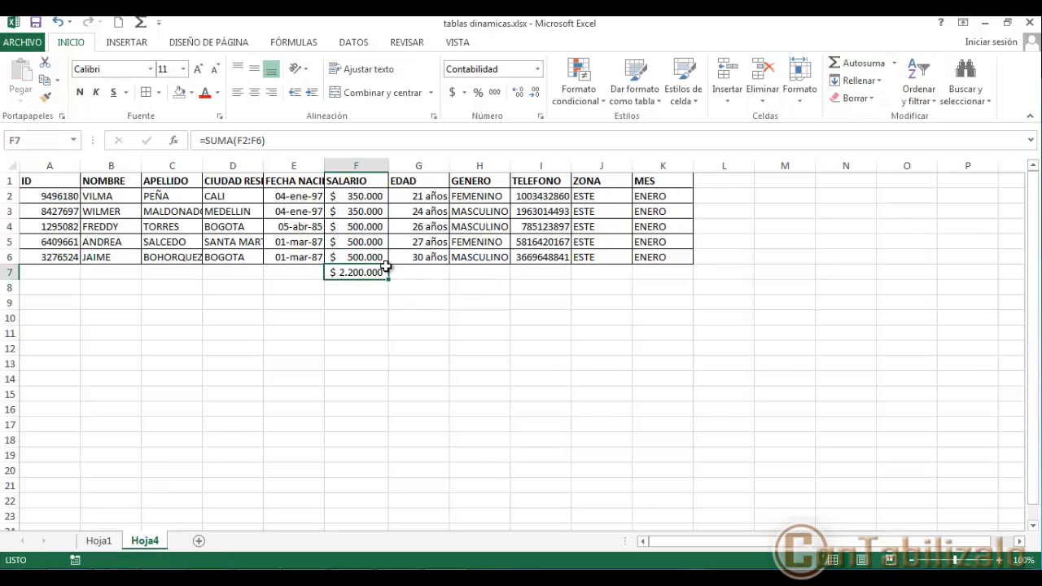
{"action": "left_click", "coordinate": [624, 197]}
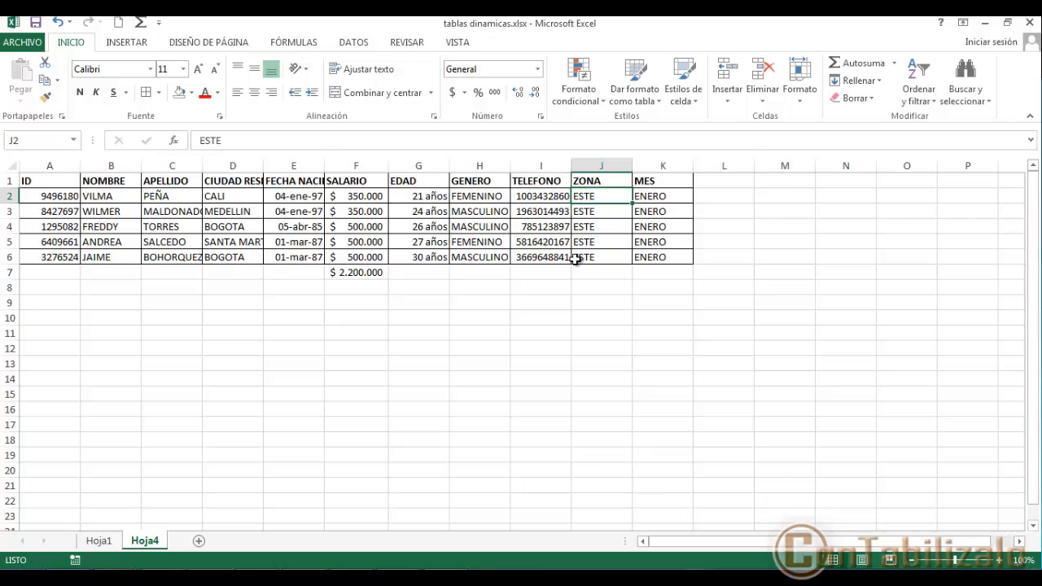
Step: Switch the ZONA filter on Hoja1 from ESTE to NORTE
{"action": "left_click", "coordinate": [99, 541]}
{"action": "left_click", "coordinate": [741, 181]}
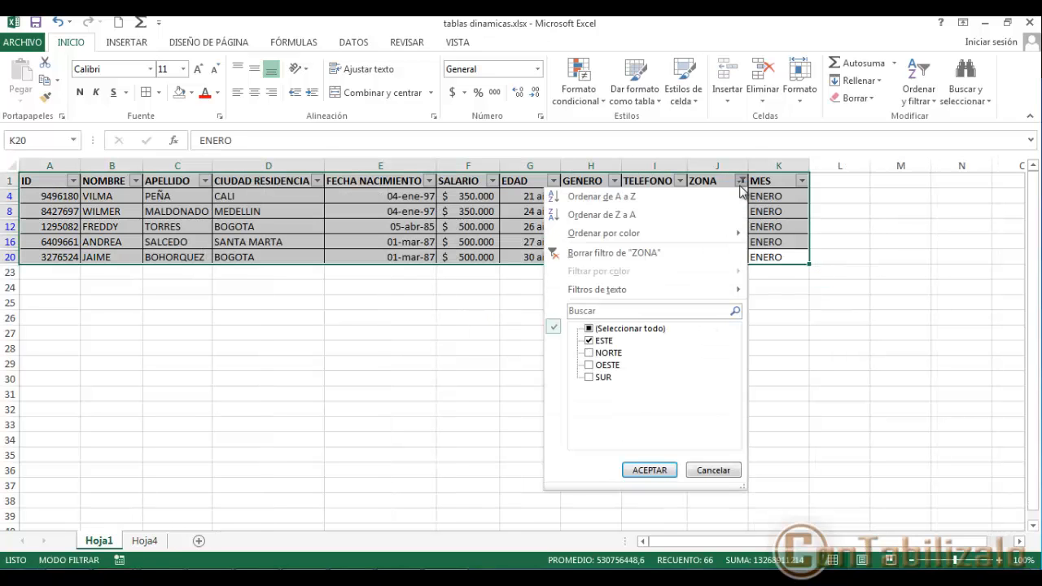
{"action": "left_click", "coordinate": [589, 341]}
{"action": "left_click", "coordinate": [590, 353]}
{"action": "left_click", "coordinate": [649, 470]}
Step: Copy the filtered NORTE rows with their headers to Hoja4, starting at cell A10
{"action": "left_click_drag", "start_coordinate": [774, 272], "coordinate": [32, 181]}
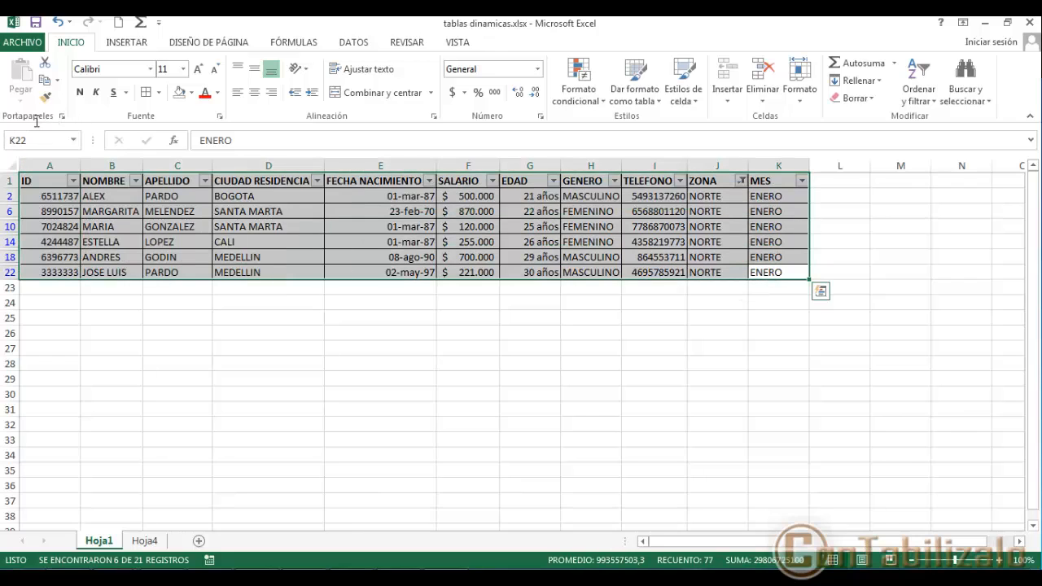
{"action": "key", "text": "ctrl+c"}
{"action": "left_click", "coordinate": [145, 541]}
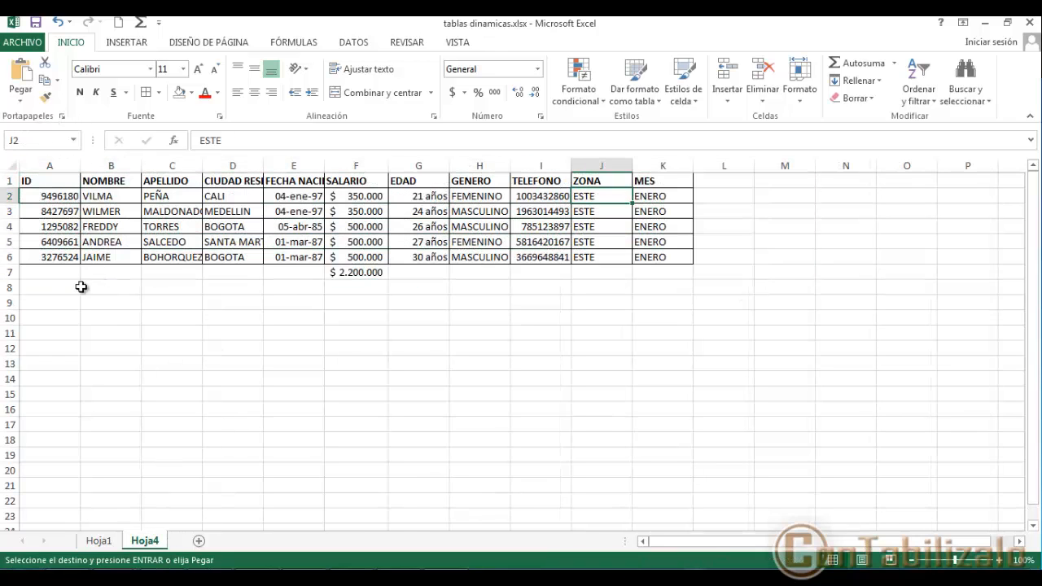
{"action": "left_click", "coordinate": [46, 286]}
{"action": "left_click", "coordinate": [51, 316]}
{"action": "key", "text": "ctrl+v"}
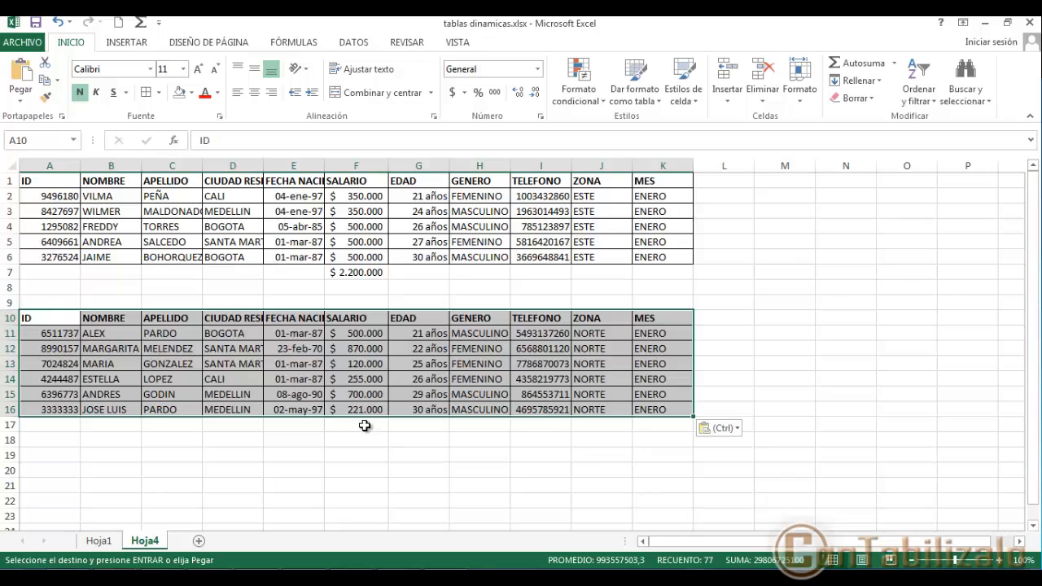
Step: Add an AutoSum total of the NORTE salaries in F17, covering F11:F16
{"action": "left_click", "coordinate": [365, 424]}
{"action": "key", "text": "alt+equal"}
{"action": "key", "text": "Return"}
{"action": "left_click", "coordinate": [373, 421]}
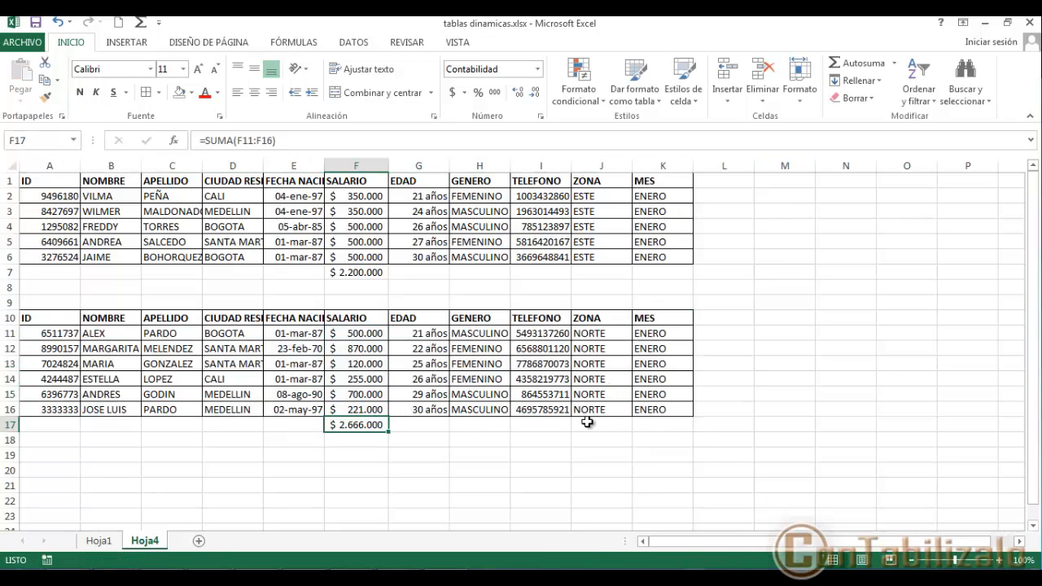
Step: Delete the worksheet Hoja4 and turn off filtering on Hoja1
{"action": "right_click", "coordinate": [150, 549]}
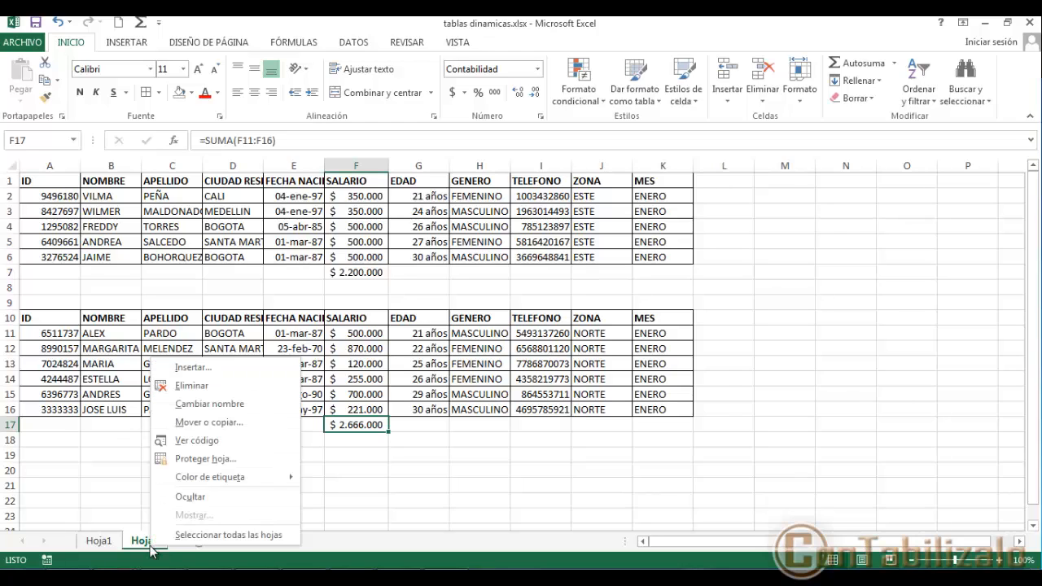
{"action": "left_click", "coordinate": [190, 388]}
{"action": "left_click", "coordinate": [482, 340]}
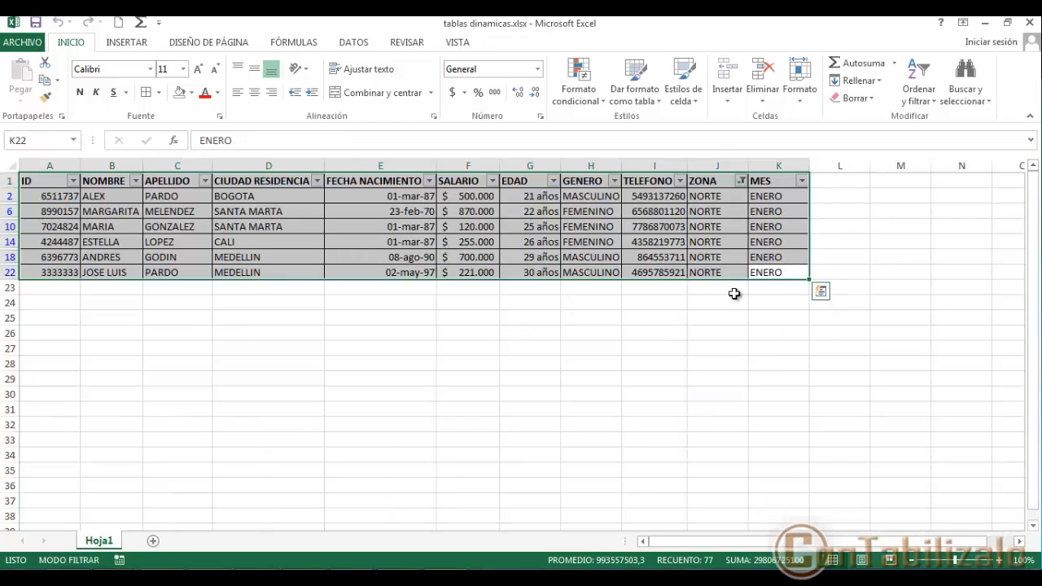
{"action": "left_click", "coordinate": [917, 92]}
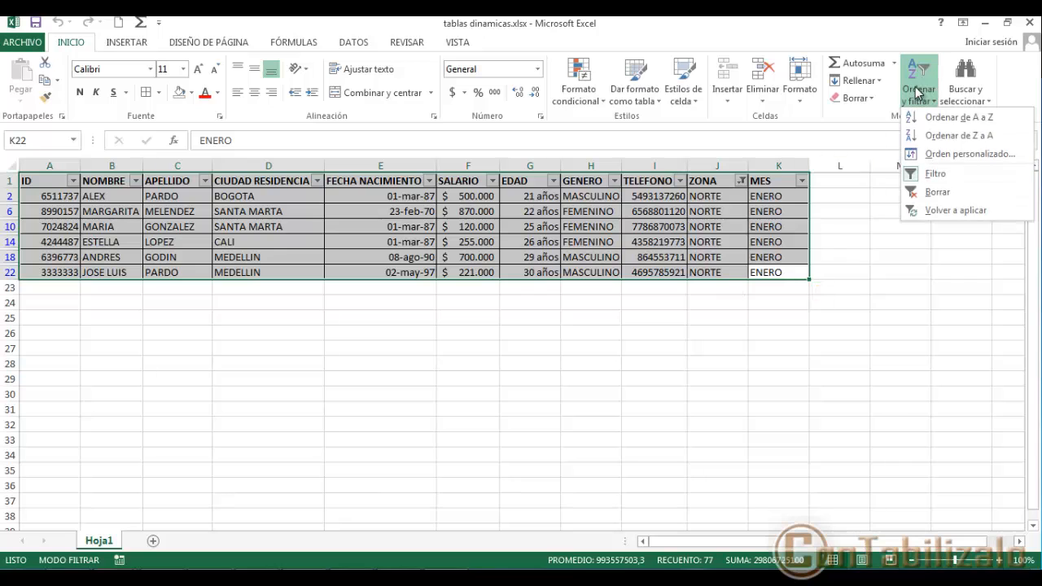
{"action": "left_click", "coordinate": [931, 175]}
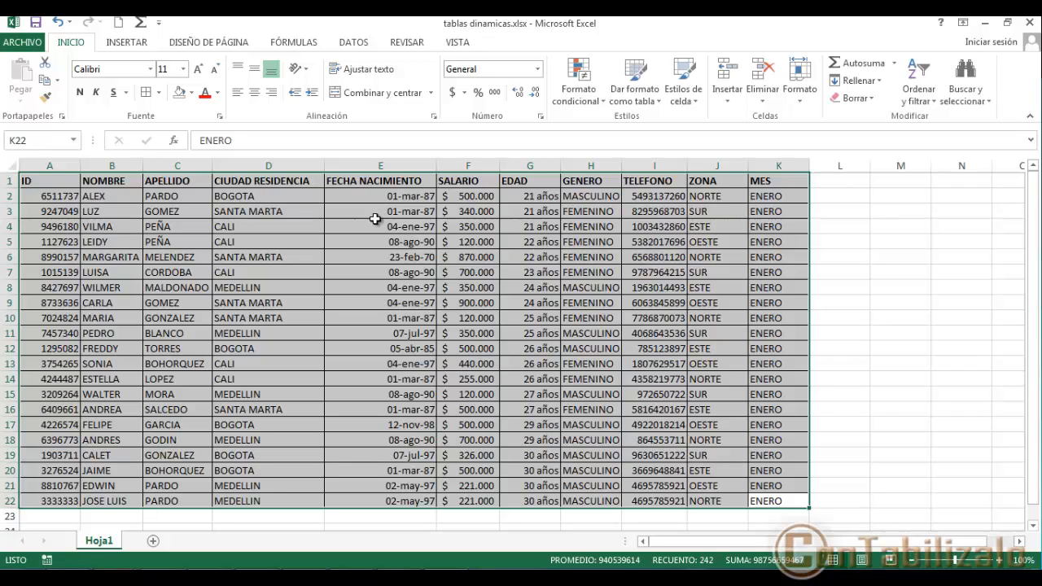
Step: Create a pivot table from Hoja1!$A$1:$K$22 on a new worksheet and move that sheet after Hoja1
{"action": "left_click", "coordinate": [122, 43]}
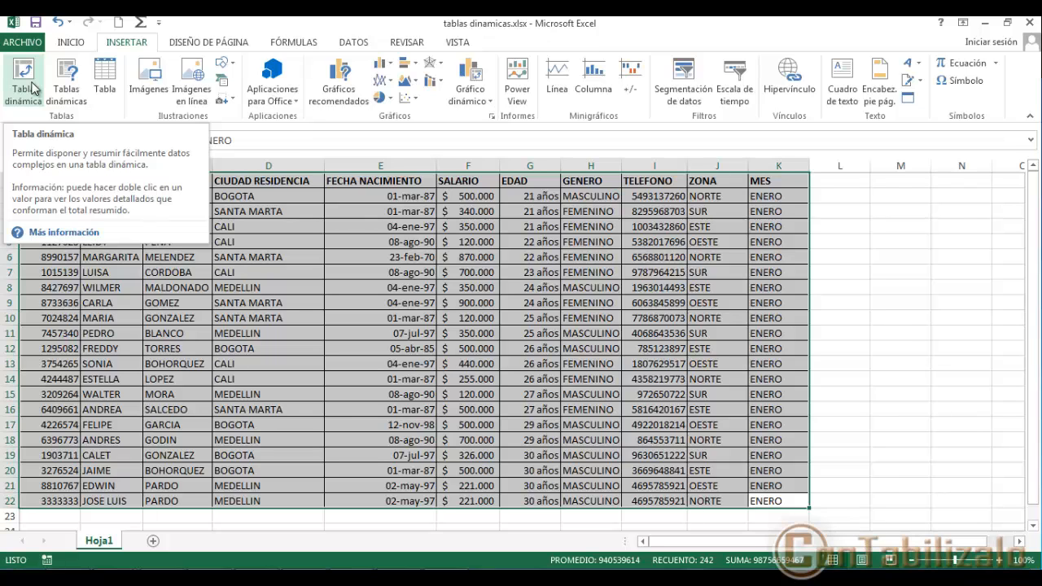
{"action": "left_click", "coordinate": [33, 88]}
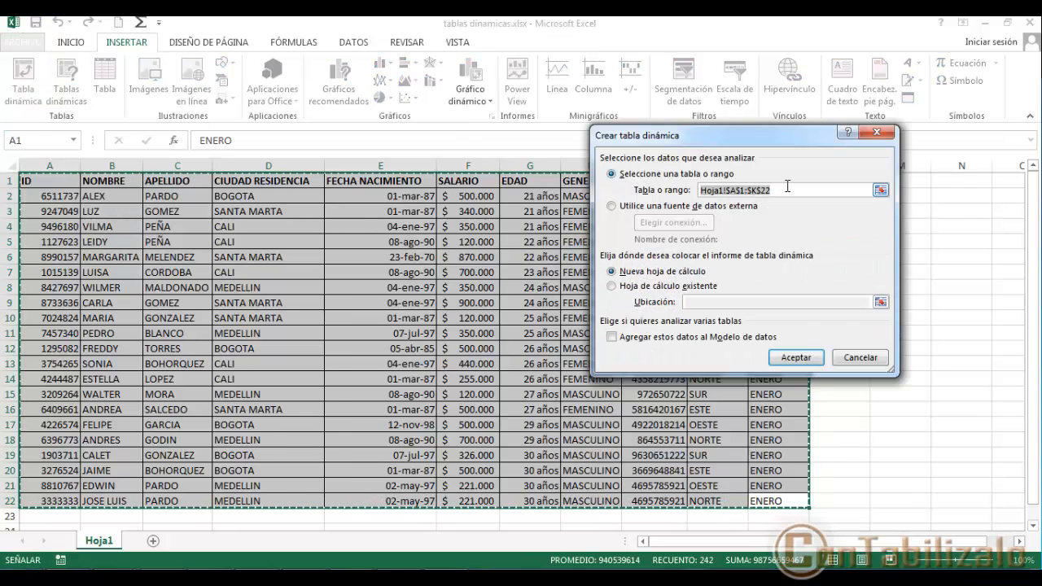
{"action": "left_click", "coordinate": [788, 187]}
{"action": "left_click_drag", "start_coordinate": [735, 129], "coordinate": [974, 87]}
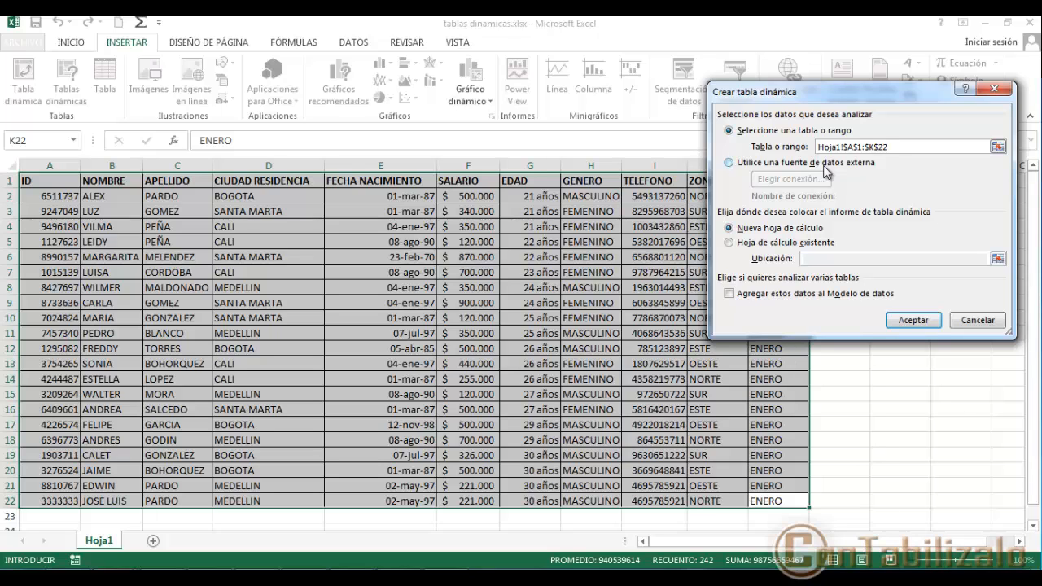
{"action": "left_click", "coordinate": [900, 319]}
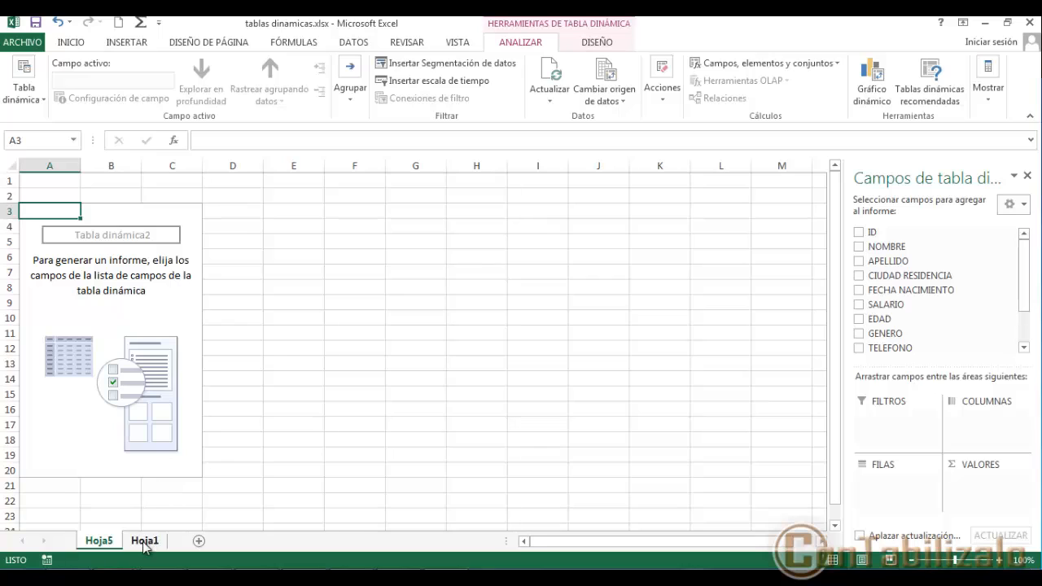
{"action": "left_click_drag", "start_coordinate": [104, 541], "coordinate": [169, 539]}
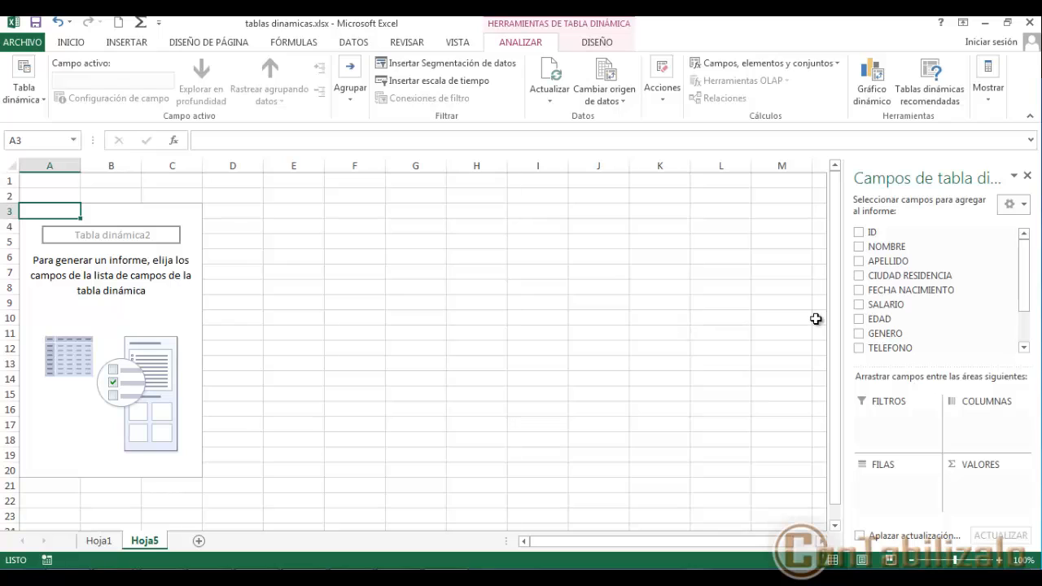
Step: Place ZONA in the pivot table's rows and SALARIO in its values as a sum
{"action": "left_click_drag", "start_coordinate": [1024, 269], "coordinate": [1026, 315]}
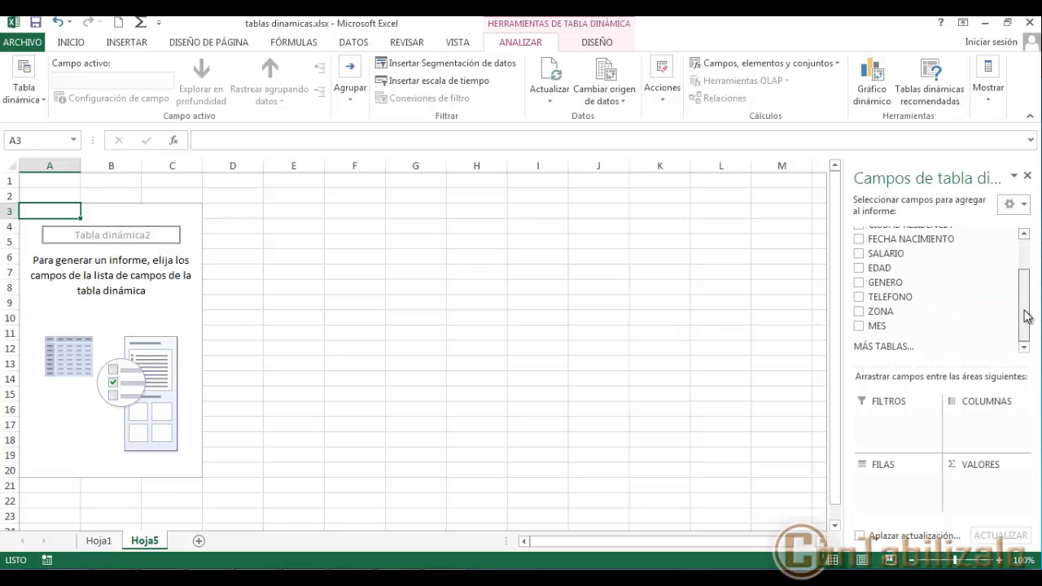
{"action": "left_click_drag", "start_coordinate": [877, 312], "coordinate": [889, 482]}
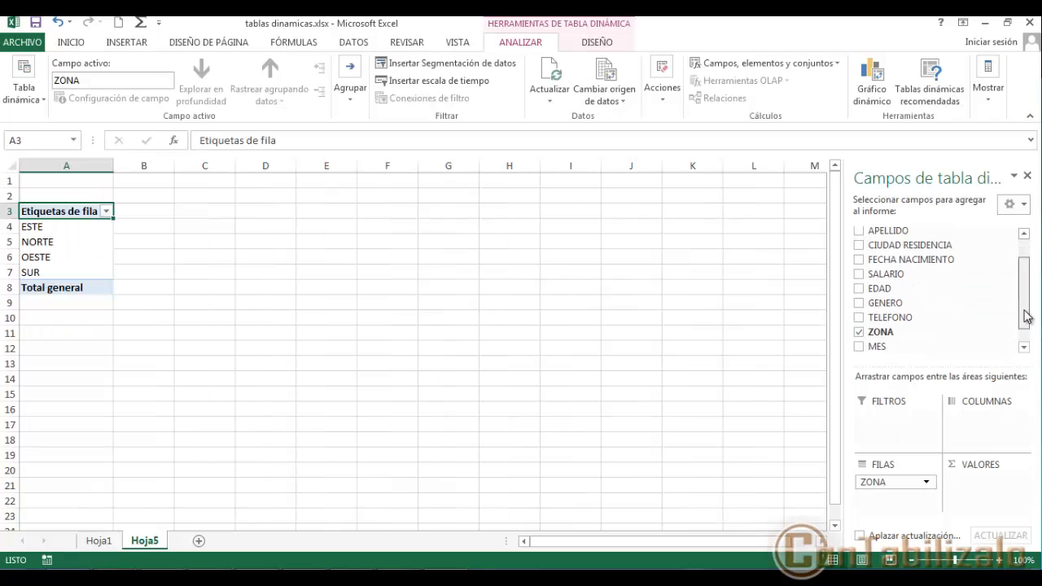
{"action": "mouse_move", "coordinate": [1026, 316]}
{"action": "left_mouse_down"}
{"action": "mouse_move", "coordinate": [1025, 332]}
{"action": "mouse_move", "coordinate": [1026, 291]}
{"action": "mouse_move", "coordinate": [1026, 326]}
{"action": "left_mouse_up"}
{"action": "left_click_drag", "start_coordinate": [888, 254], "coordinate": [982, 511]}
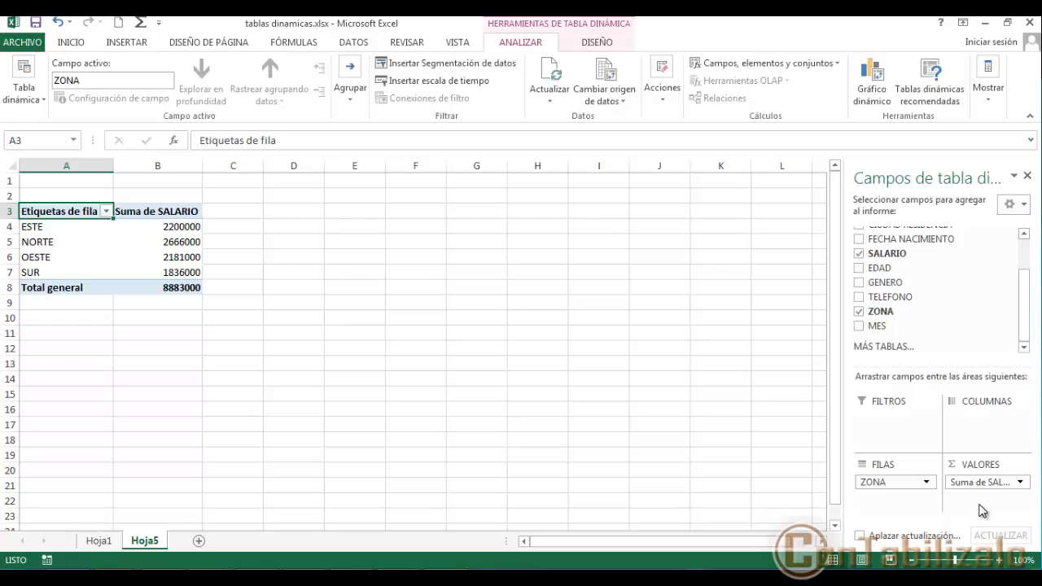
{"action": "mouse_move", "coordinate": [170, 247]}
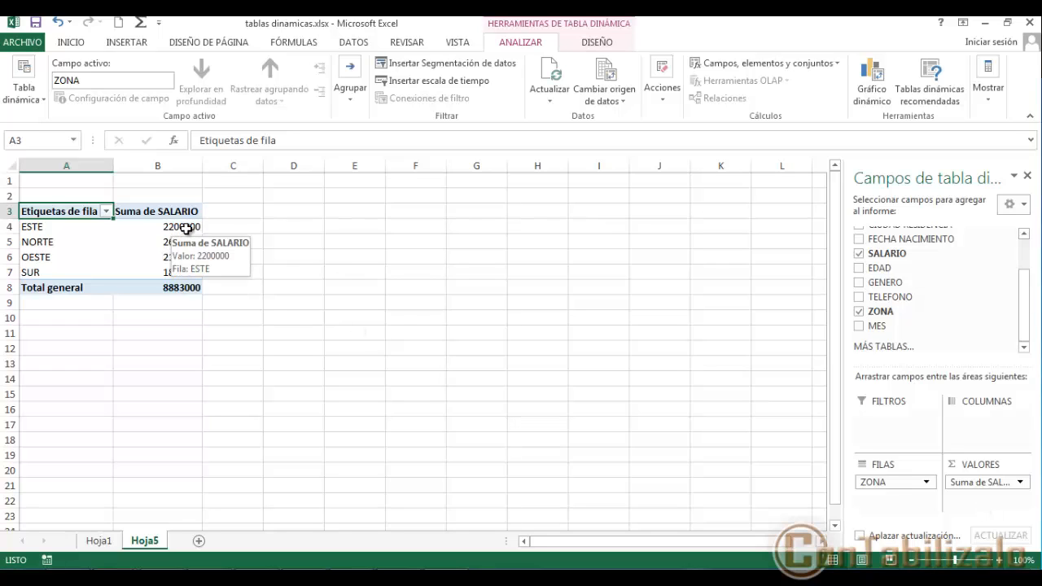
{"action": "left_click", "coordinate": [194, 227]}
{"action": "left_click", "coordinate": [180, 243]}
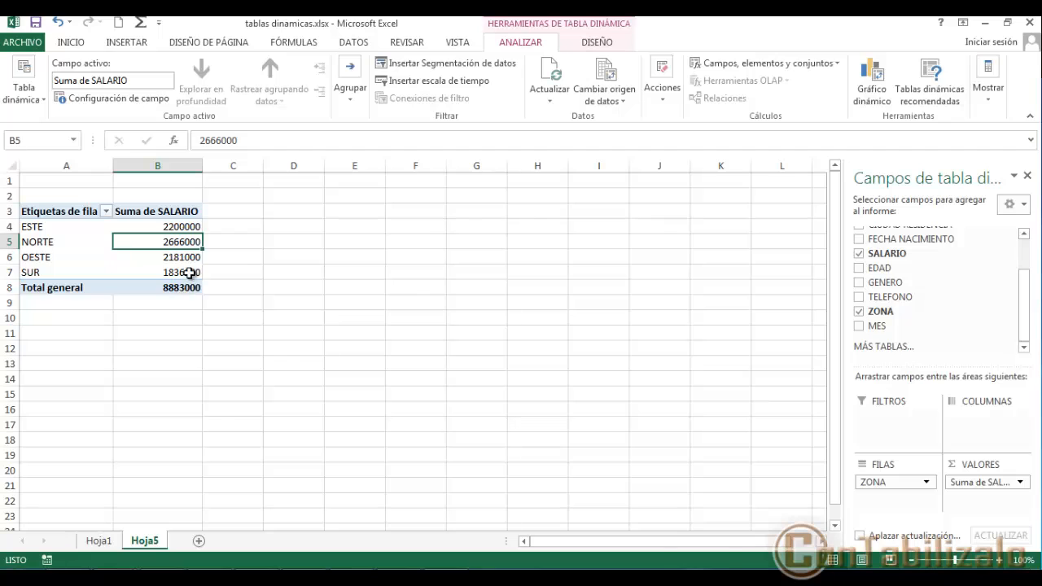
{"action": "left_click_drag", "start_coordinate": [186, 274], "coordinate": [186, 228]}
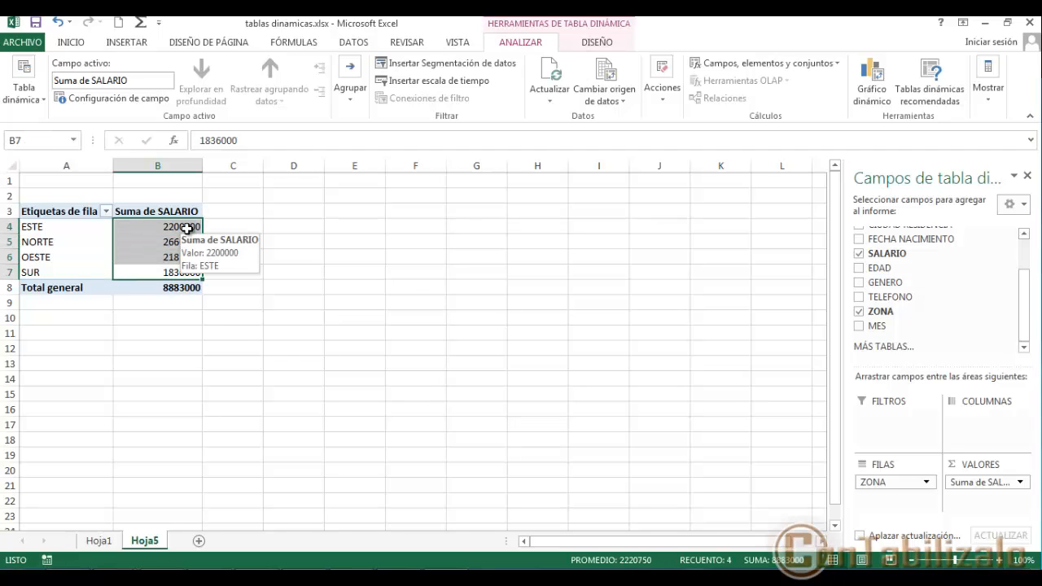
Step: Place the MES field in the pivot table's columns
{"action": "left_click_drag", "start_coordinate": [878, 326], "coordinate": [961, 437]}
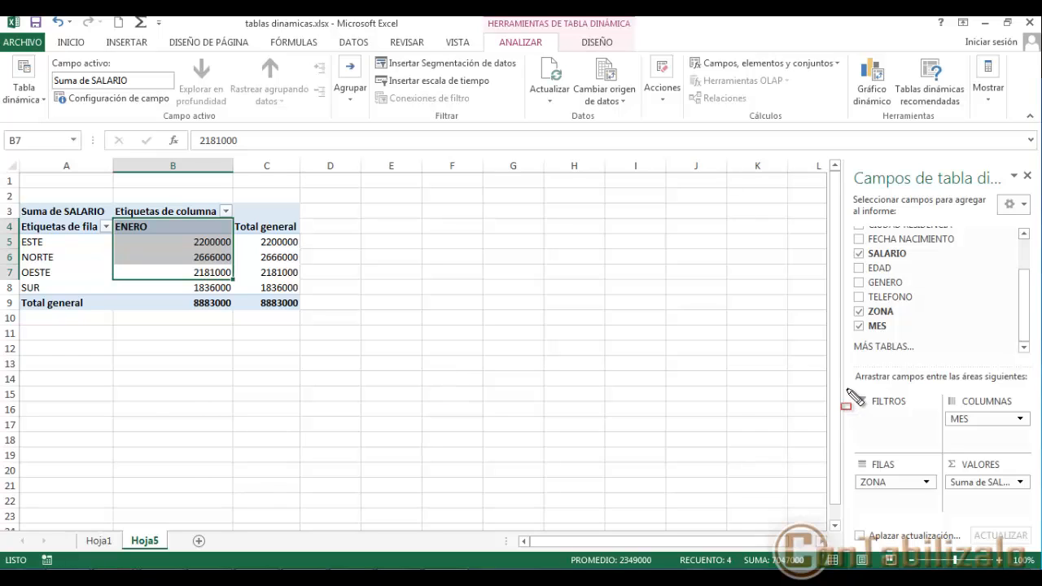
{"action": "left_click_drag", "start_coordinate": [847, 389], "coordinate": [942, 454]}
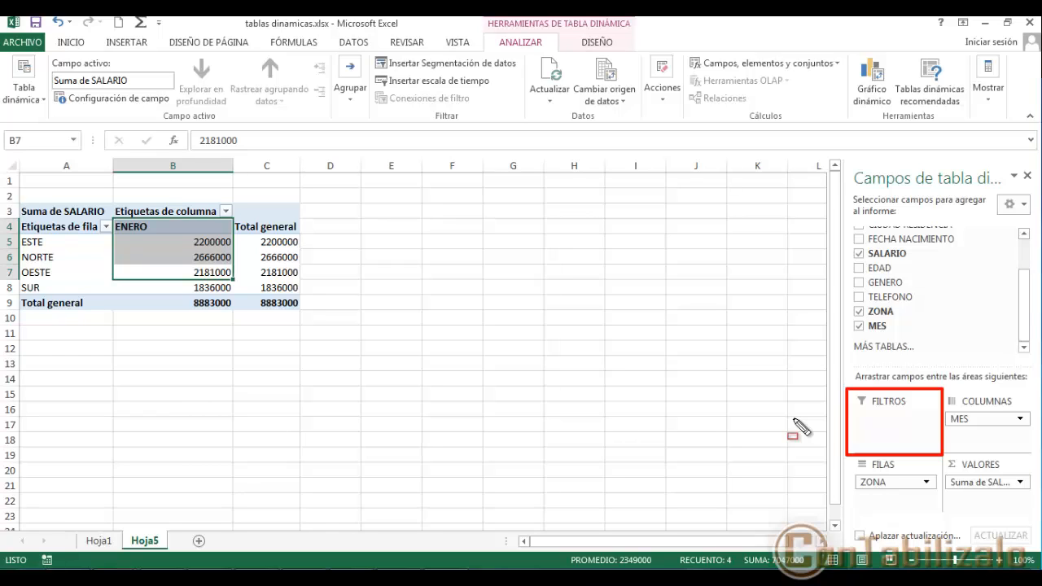
{"action": "key", "text": "Escape"}
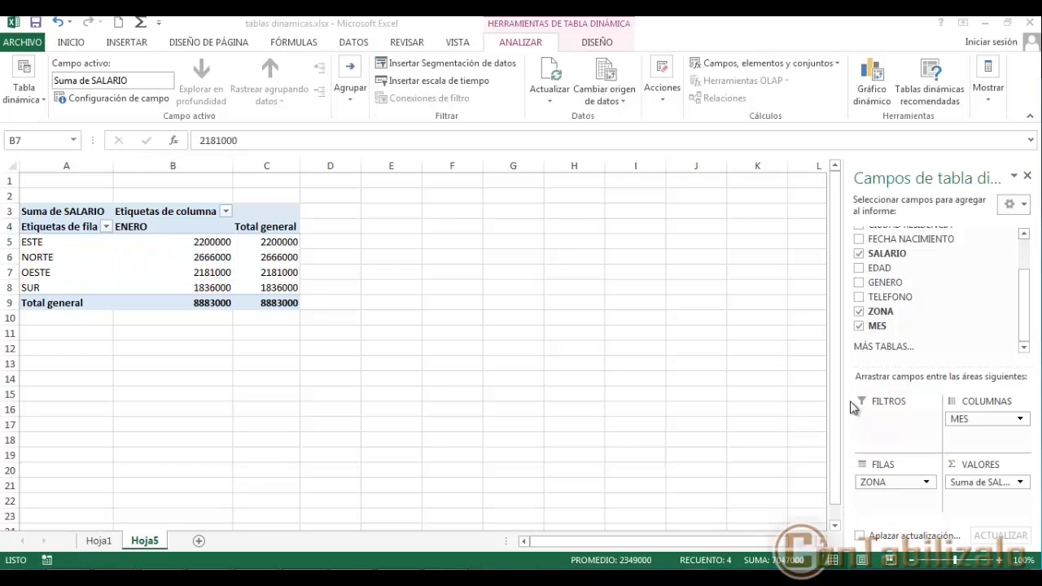
Step: Add the NOMBRE field to the pivot table's report filter area
{"action": "left_click", "coordinate": [1025, 262]}
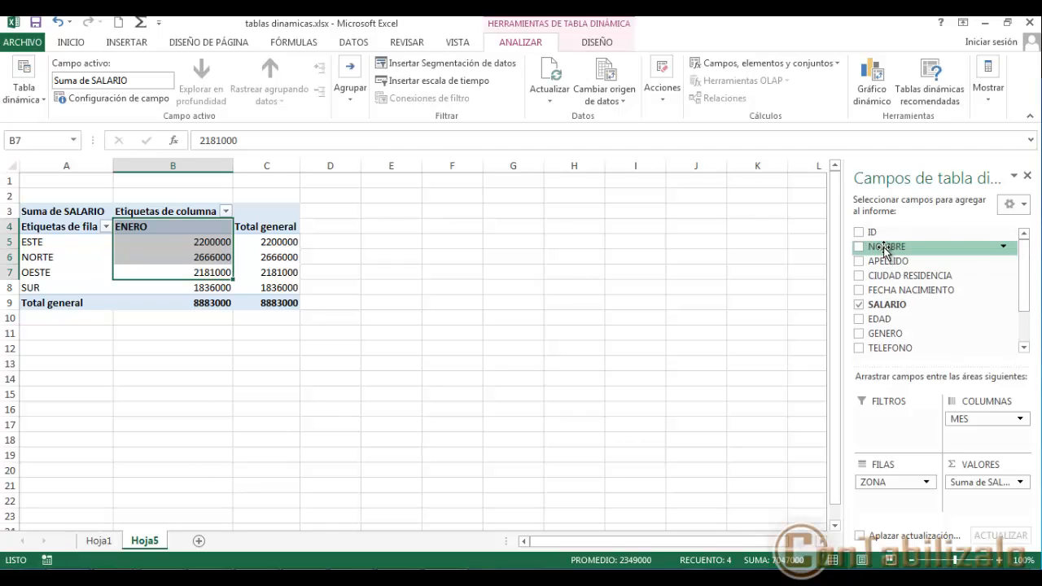
{"action": "left_click_drag", "start_coordinate": [886, 248], "coordinate": [885, 421]}
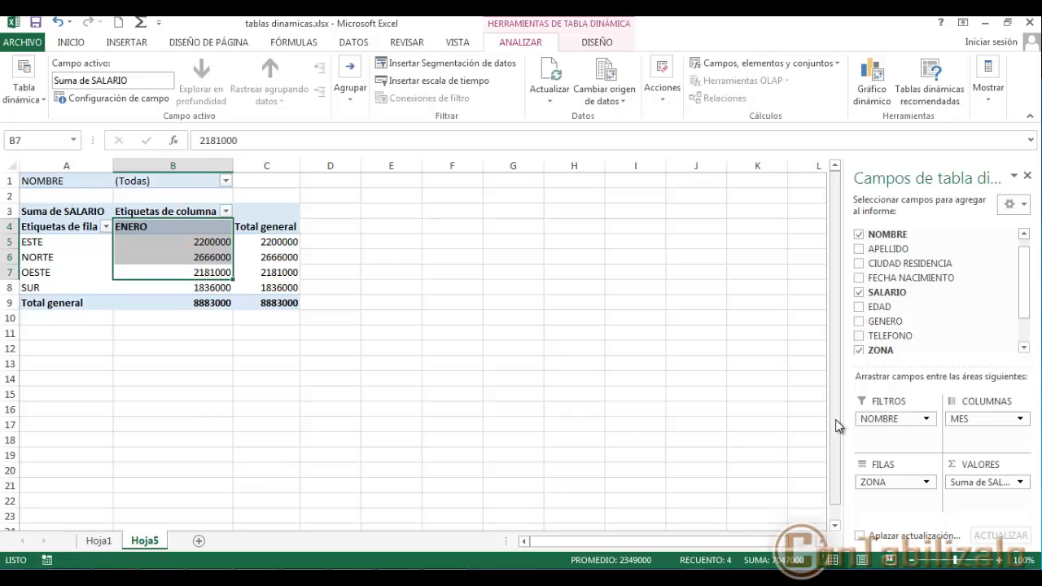
{"action": "key", "text": "ctrl+shift+d"}
{"action": "mouse_move", "coordinate": [872, 423]}
{"action": "left_mouse_down"}
{"action": "mouse_move", "coordinate": [612, 391]}
{"action": "mouse_move", "coordinate": [169, 205]}
{"action": "mouse_move", "coordinate": [187, 200]}
{"action": "left_mouse_up"}
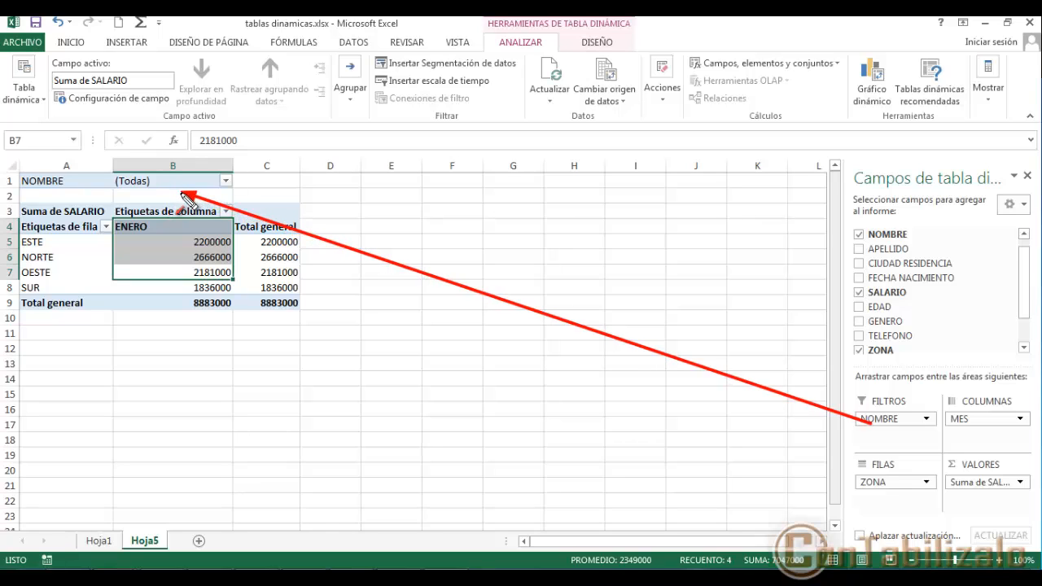
{"action": "key", "text": "Escape"}
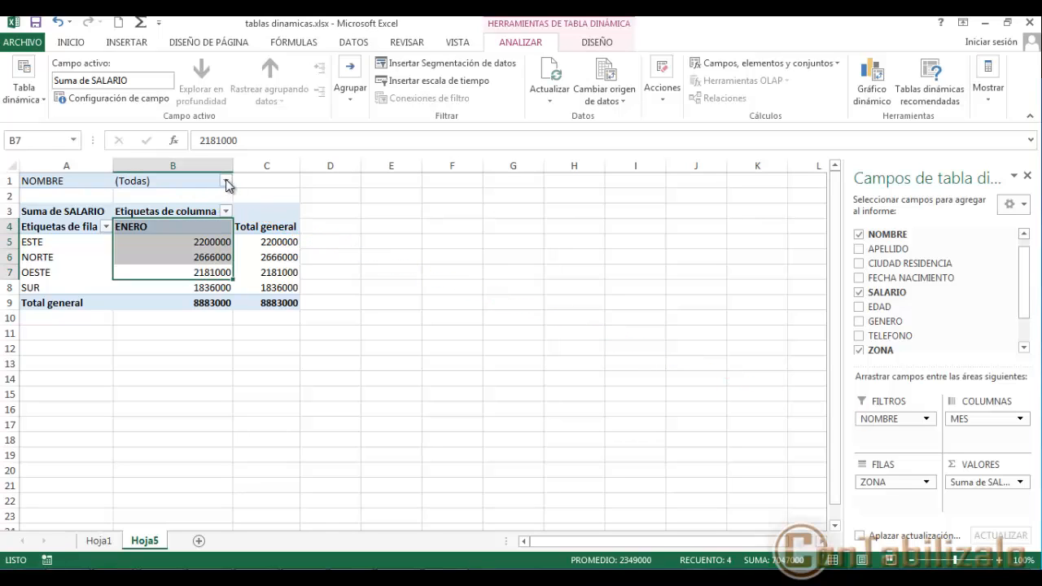
Step: Filter the pivot table by NOMBRE to the first listed employee and check that employee's zone, ENERO salary and total
{"action": "left_click", "coordinate": [226, 180]}
{"action": "left_click", "coordinate": [78, 230]}
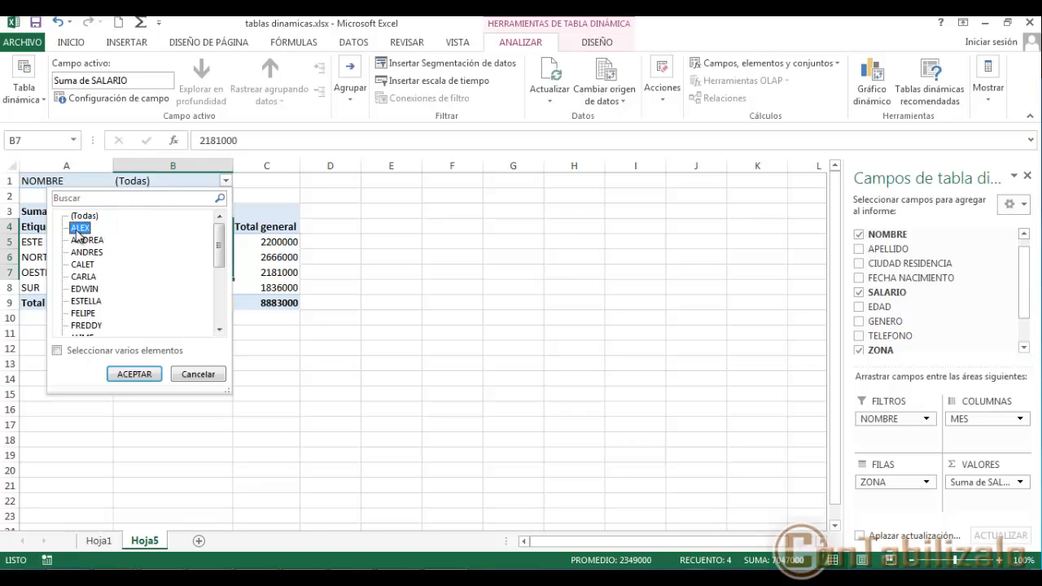
{"action": "left_click", "coordinate": [141, 379]}
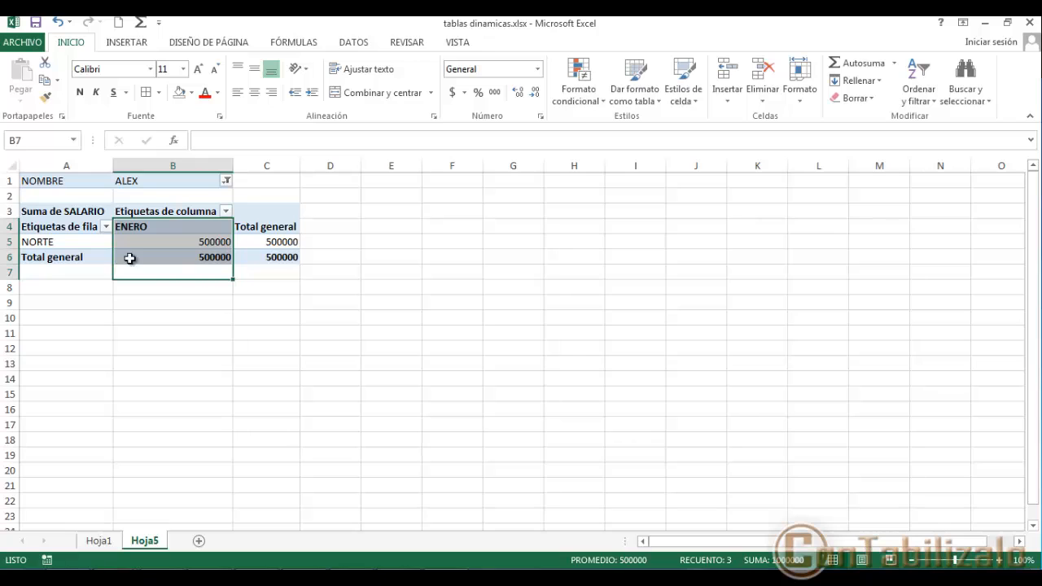
{"action": "left_click", "coordinate": [74, 247]}
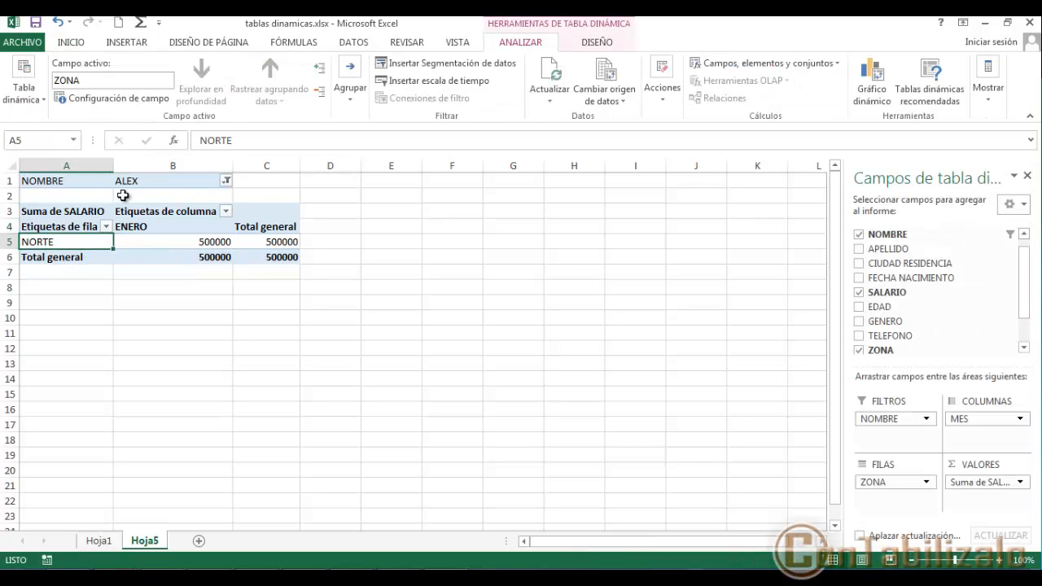
{"action": "left_click", "coordinate": [203, 245]}
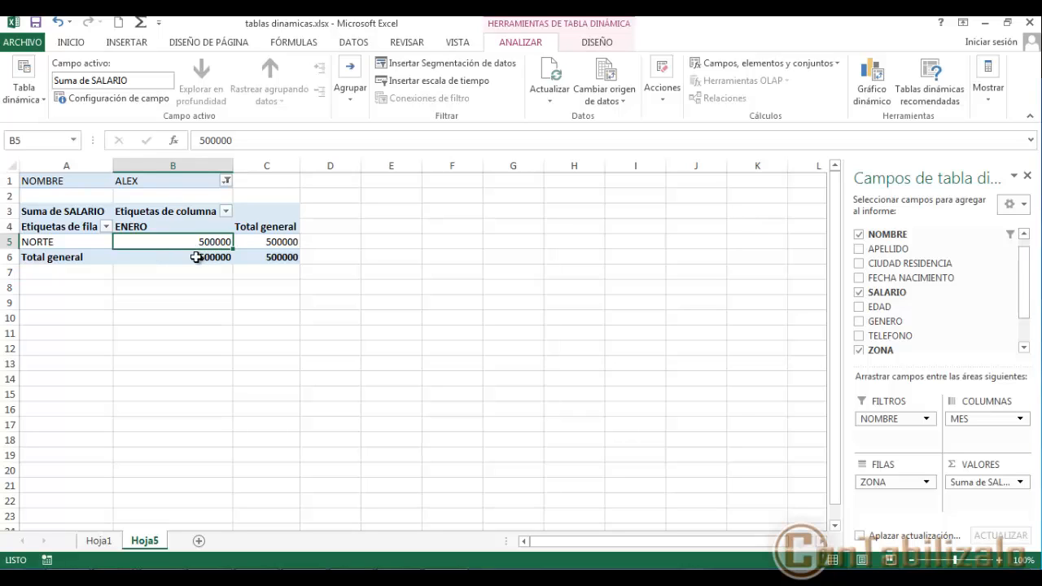
{"action": "mouse_move", "coordinate": [193, 257]}
{"action": "left_click", "coordinate": [279, 241]}
{"action": "mouse_move", "coordinate": [285, 242]}
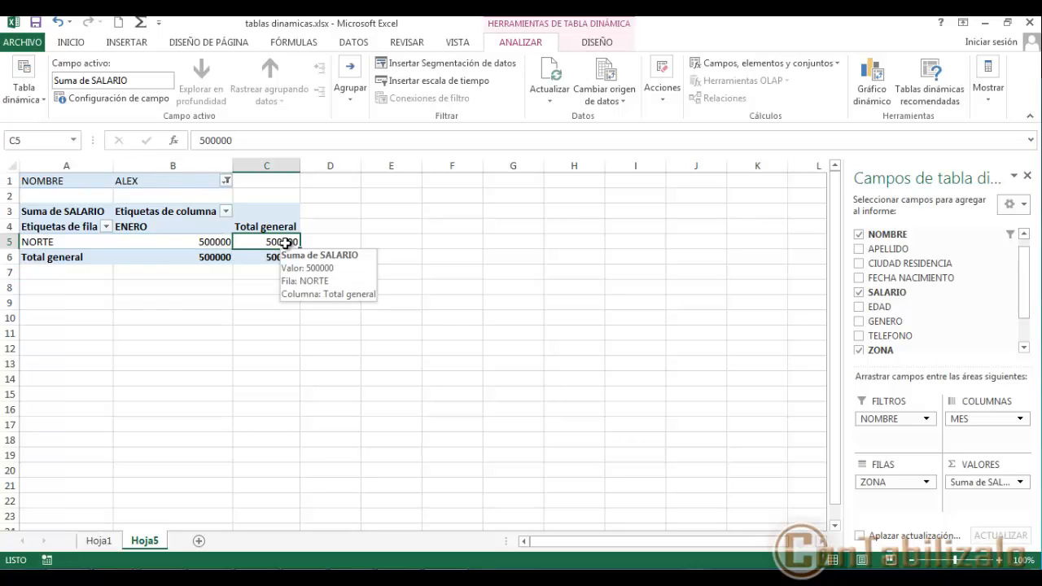
Step: Allow multiple selection in the NOMBRE filter, add the third and sixth listed employees, and check the salaries per zone
{"action": "left_click", "coordinate": [226, 180]}
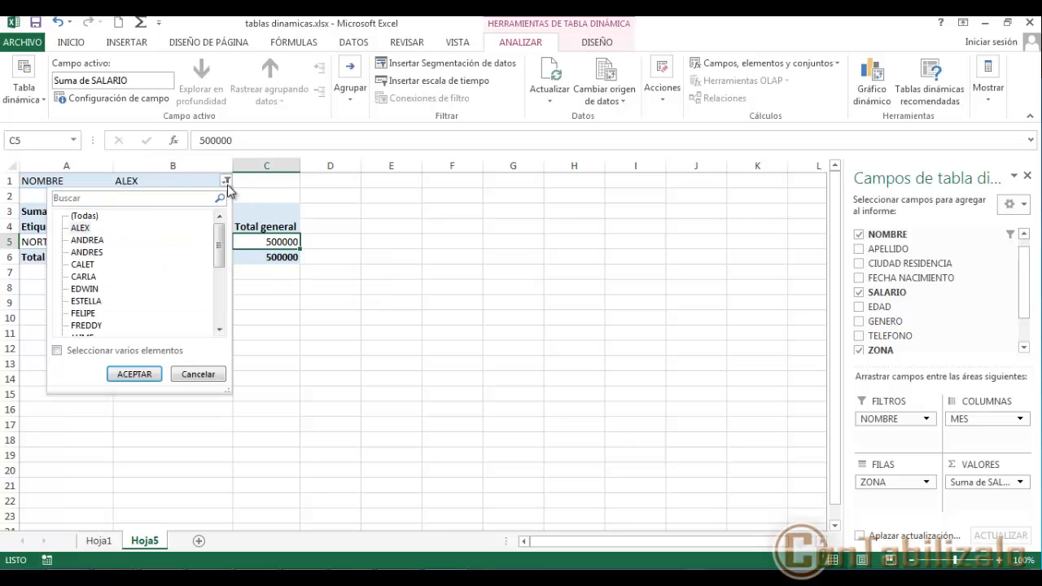
{"action": "left_click", "coordinate": [57, 351]}
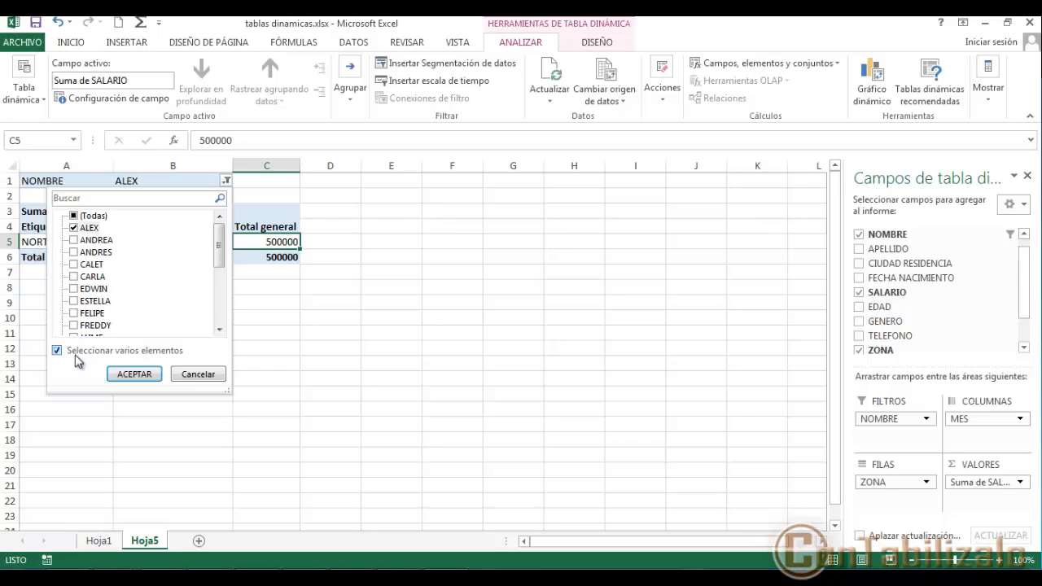
{"action": "left_click", "coordinate": [74, 253]}
{"action": "left_click", "coordinate": [74, 289]}
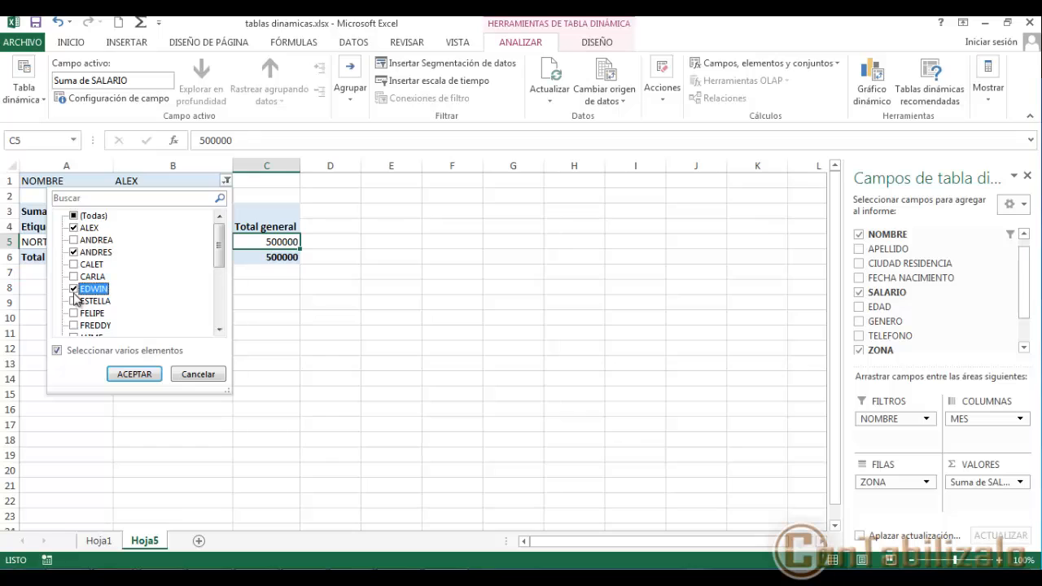
{"action": "left_click", "coordinate": [135, 374]}
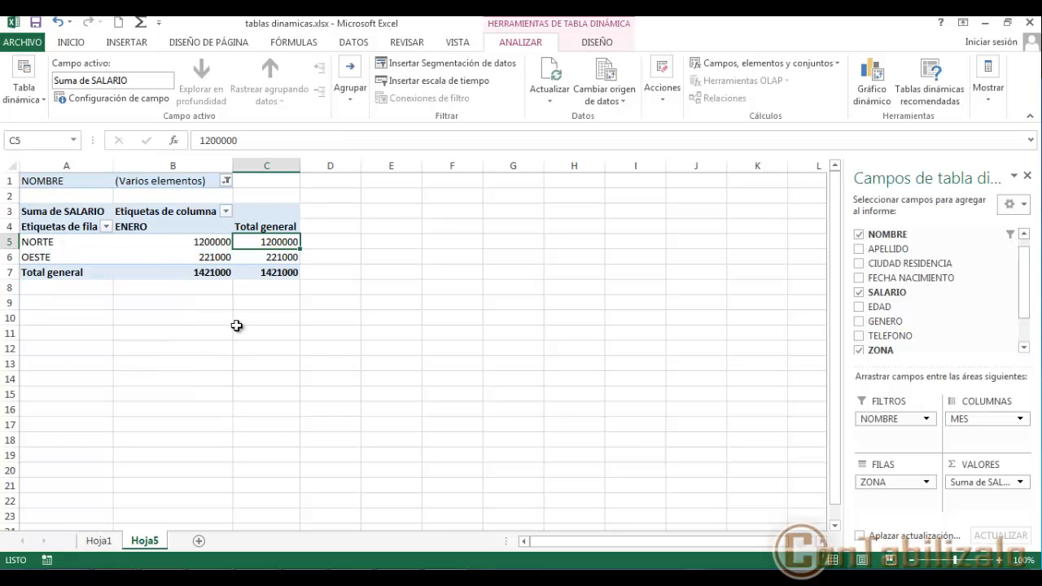
{"action": "left_click", "coordinate": [50, 243]}
{"action": "left_click", "coordinate": [185, 244]}
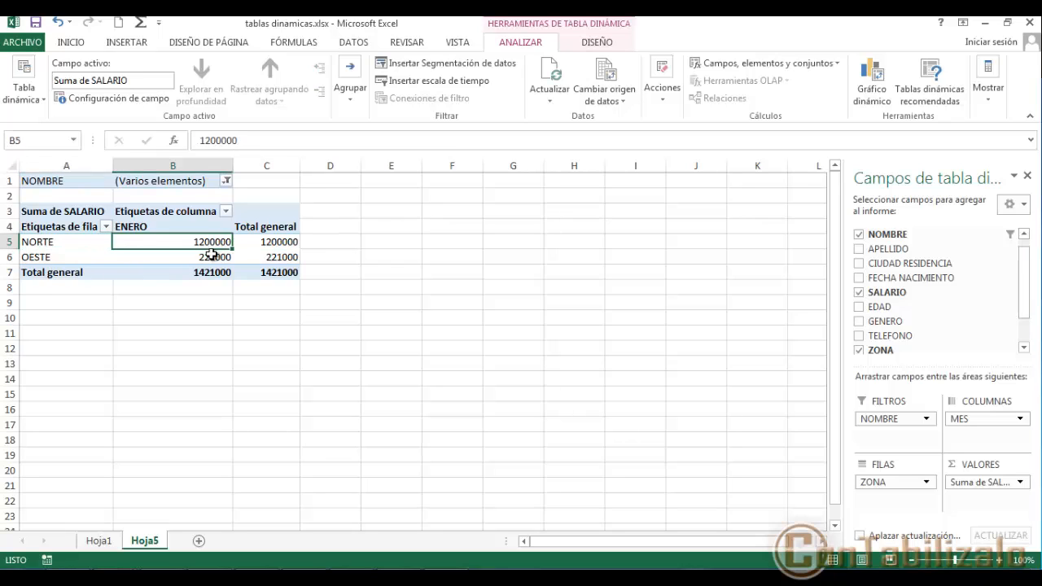
{"action": "left_click", "coordinate": [43, 259]}
{"action": "left_click", "coordinate": [200, 259]}
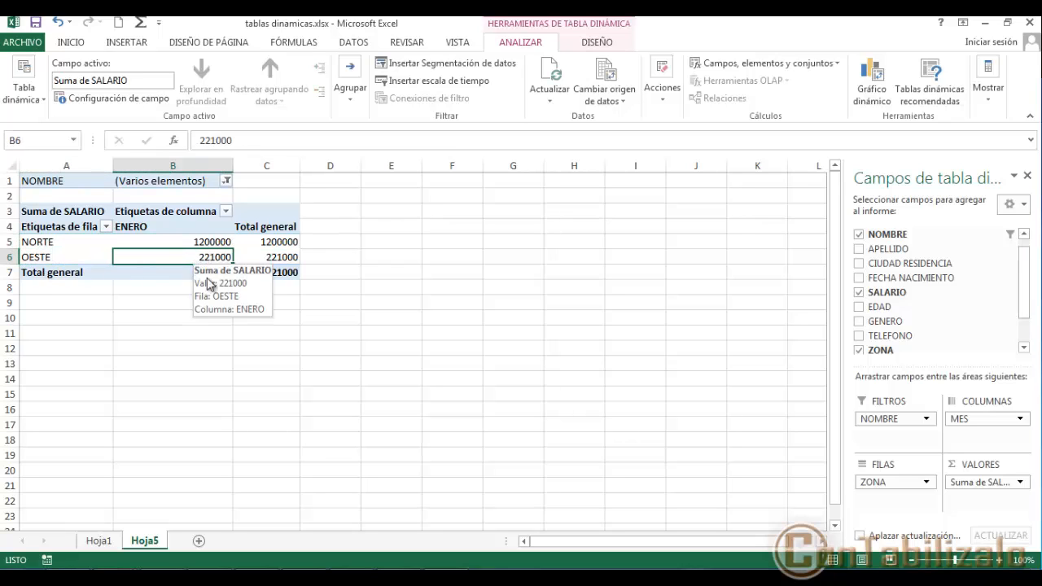
Step: Turn off multiple selection in the NOMBRE filter and reset it to (Todas)
{"action": "left_click", "coordinate": [227, 180]}
{"action": "left_click", "coordinate": [72, 354]}
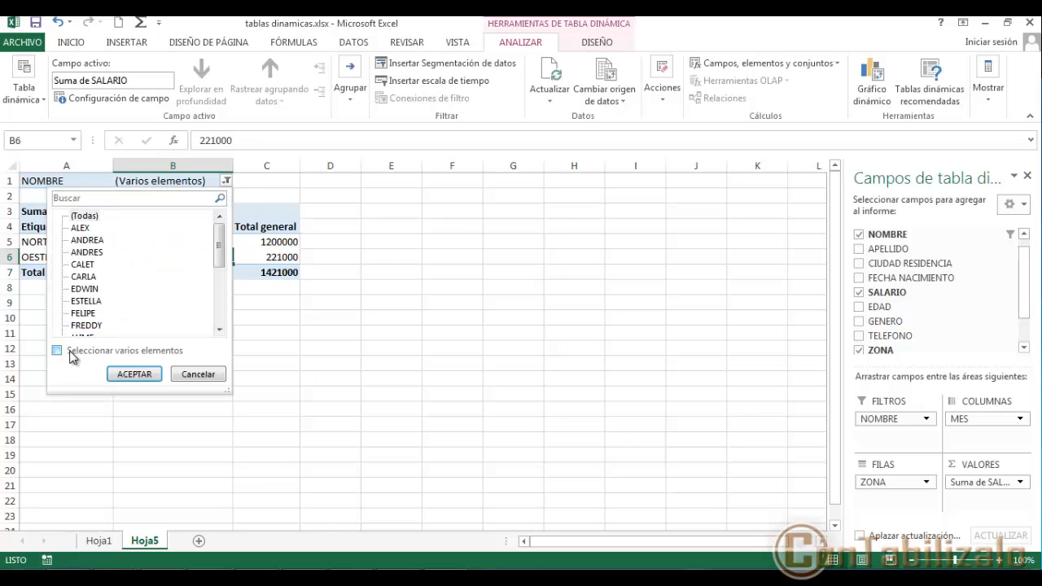
{"action": "left_click", "coordinate": [132, 375]}
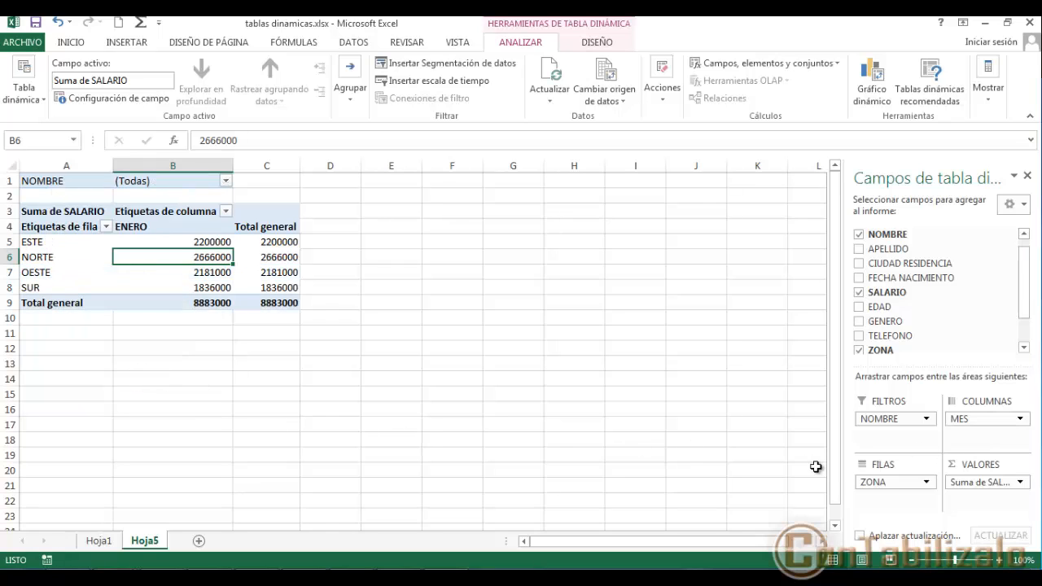
{"action": "mouse_move", "coordinate": [949, 393]}
{"action": "left_mouse_down"}
{"action": "mouse_move", "coordinate": [1011, 480]}
{"action": "mouse_move", "coordinate": [987, 447]}
{"action": "left_mouse_up"}
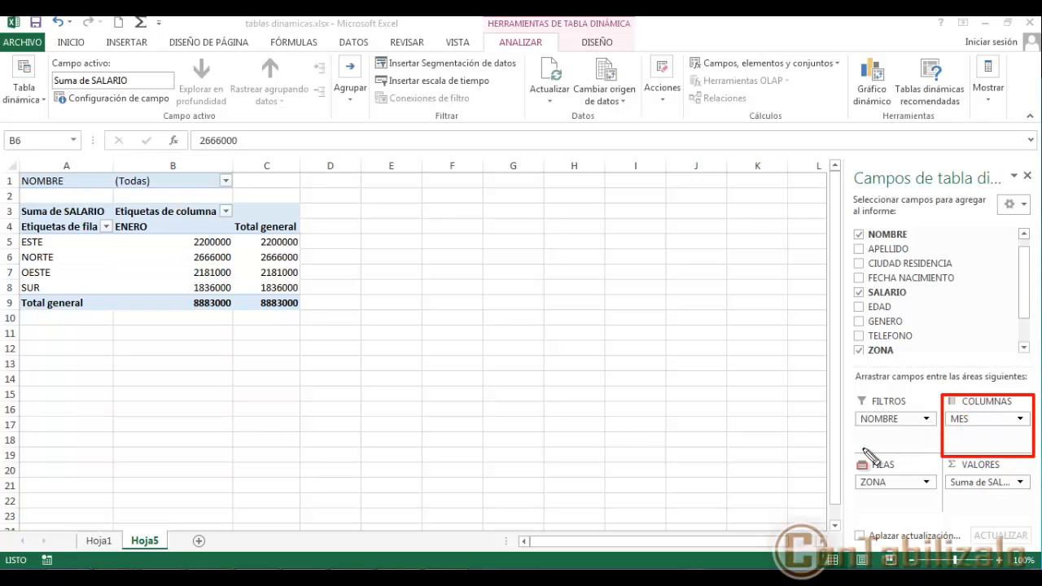
{"action": "mouse_move", "coordinate": [937, 419]}
{"action": "left_mouse_down"}
{"action": "mouse_move", "coordinate": [253, 237]}
{"action": "mouse_move", "coordinate": [289, 242]}
{"action": "left_mouse_up"}
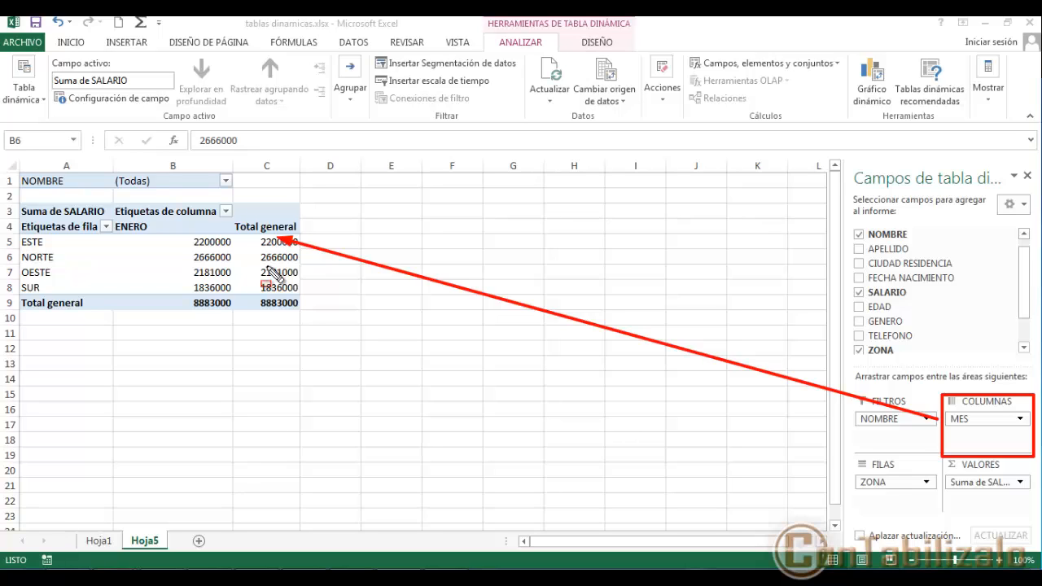
{"action": "mouse_move", "coordinate": [117, 208]}
{"action": "left_mouse_down"}
{"action": "mouse_move", "coordinate": [133, 242]}
{"action": "mouse_move", "coordinate": [302, 242]}
{"action": "left_mouse_up"}
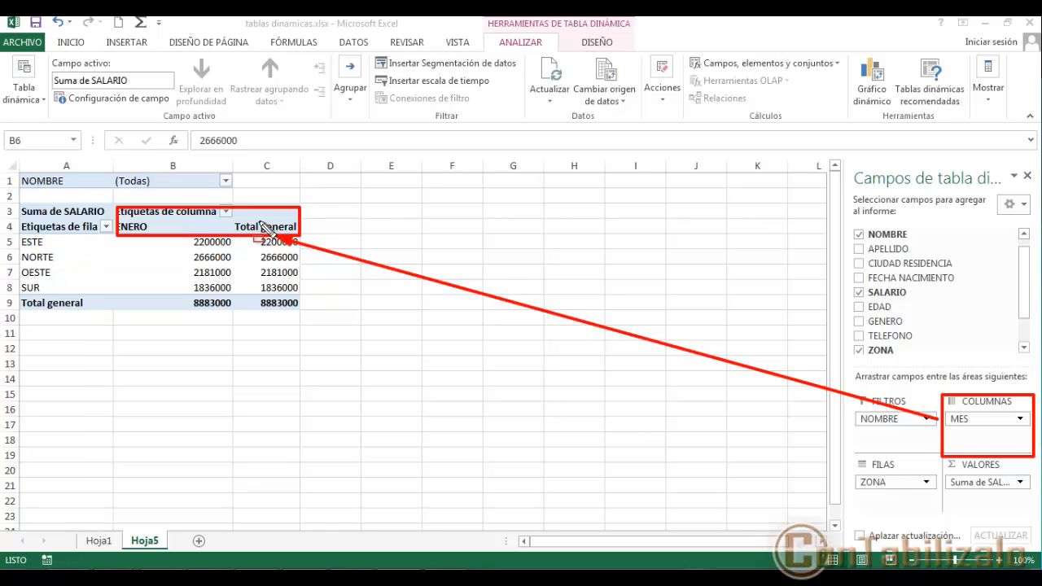
{"action": "key", "text": "Escape"}
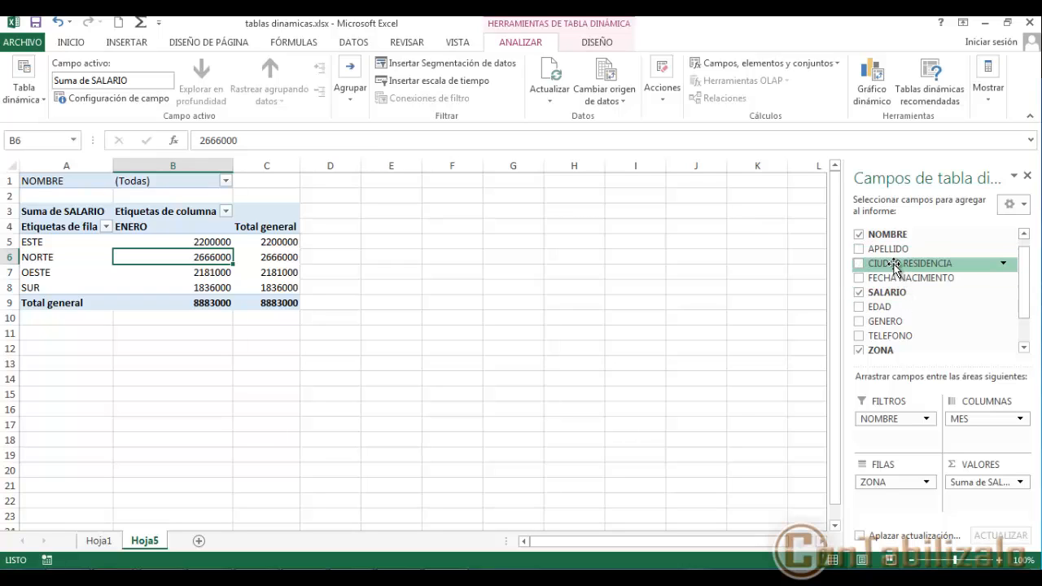
Step: Add the CIUDAD RESIDENCIA field to the pivot table's columns below MES
{"action": "left_click_drag", "start_coordinate": [896, 267], "coordinate": [977, 434]}
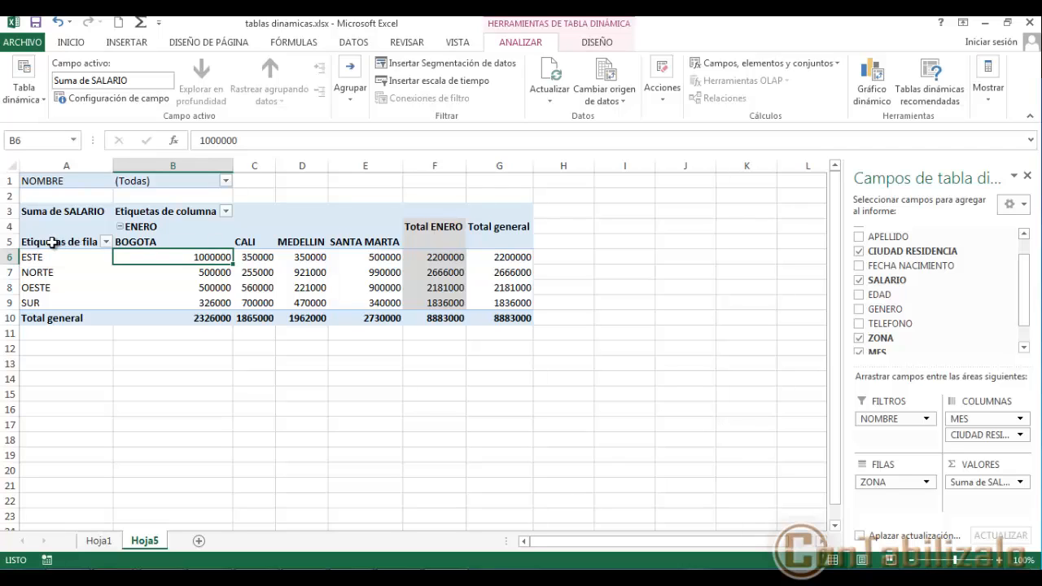
{"action": "left_click_drag", "start_coordinate": [755, 241], "coordinate": [435, 246]}
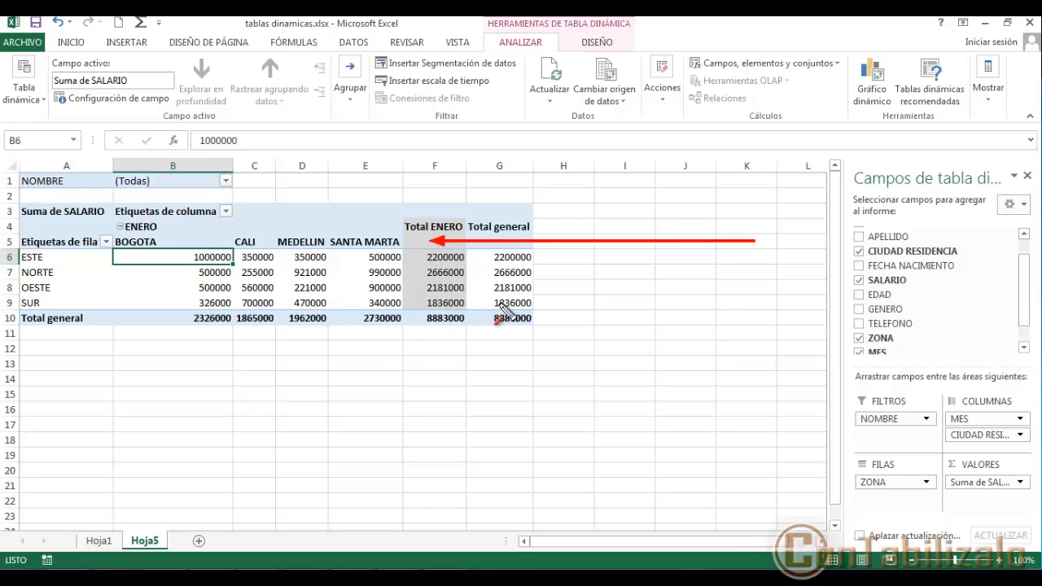
{"action": "left_click_drag", "start_coordinate": [48, 488], "coordinate": [51, 341]}
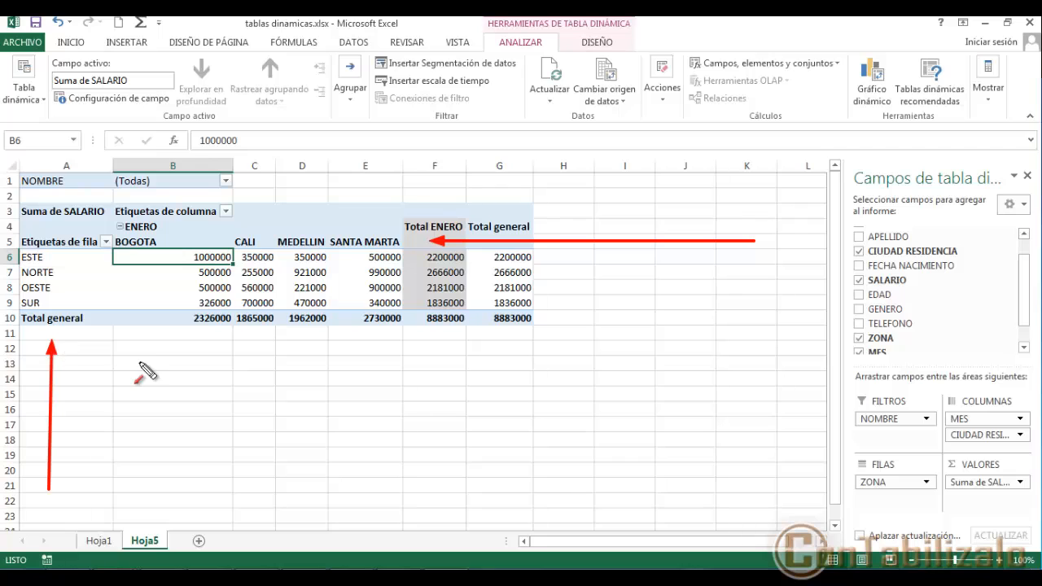
{"action": "key", "text": "Escape"}
Step: Add the EDAD field to the pivot table's rows below ZONA and review the age breakdown
{"action": "left_click", "coordinate": [886, 296]}
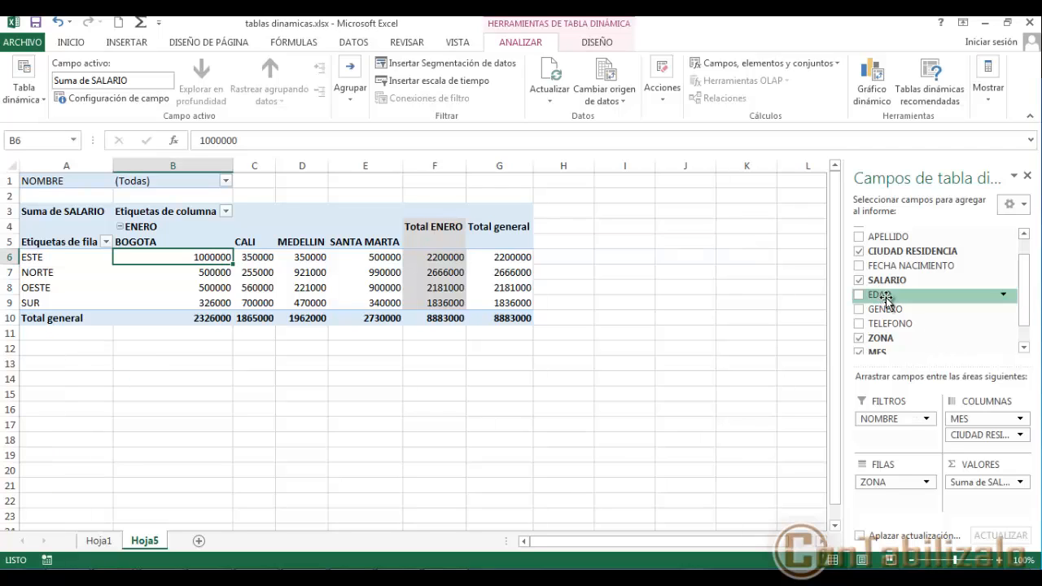
{"action": "left_click_drag", "start_coordinate": [886, 296], "coordinate": [899, 499]}
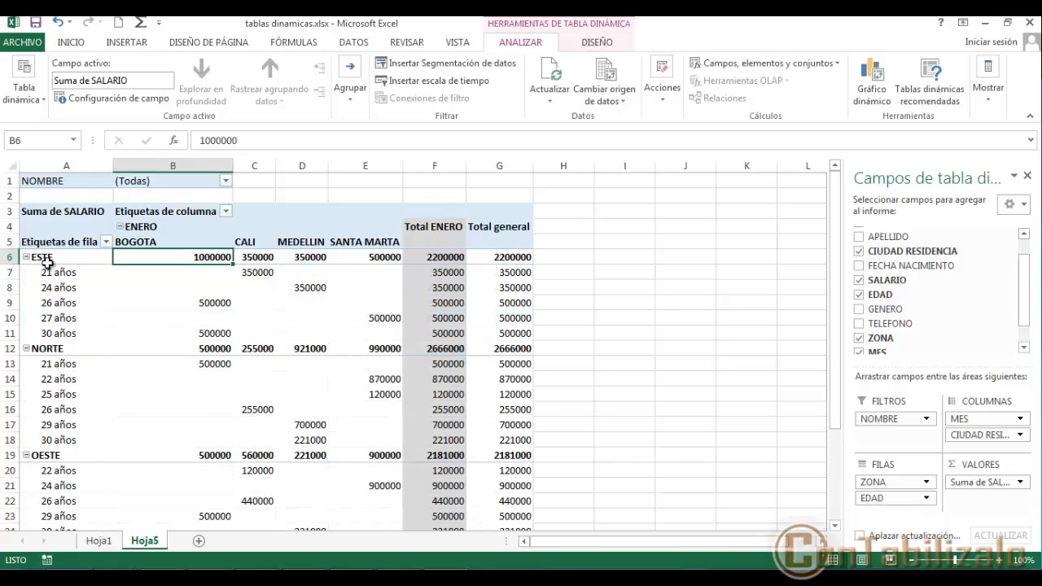
{"action": "left_click", "coordinate": [65, 303]}
{"action": "scroll", "coordinate": [57, 294], "scroll_direction": "down", "scroll_amount": 1}
{"action": "scroll", "coordinate": [57, 295], "scroll_direction": "up", "scroll_amount": 1}
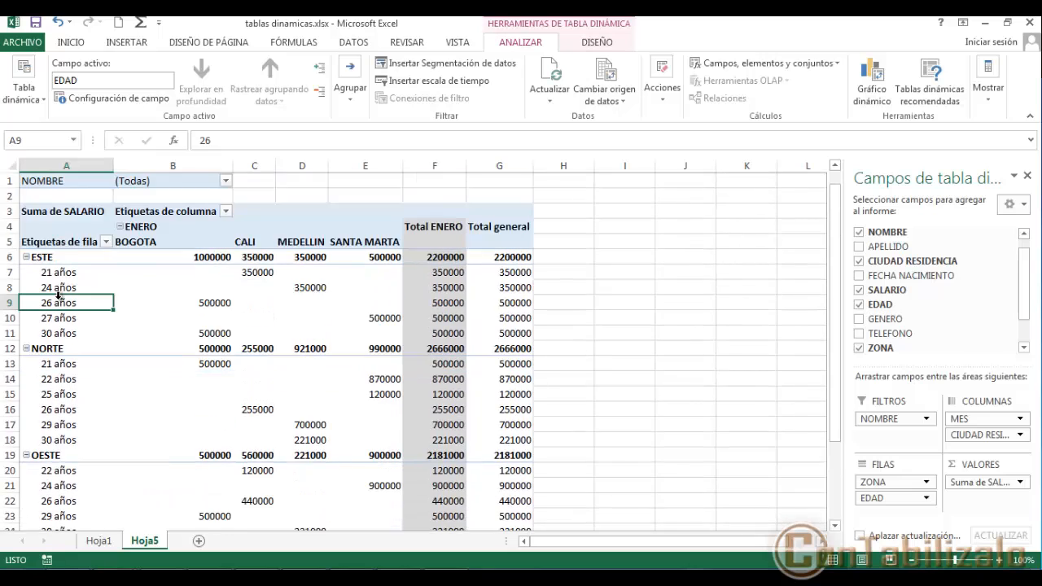
{"action": "scroll", "coordinate": [69, 302], "scroll_direction": "down", "scroll_amount": 2}
Step: Move the EDAD field from the pivot table's rows to its columns, below CIUDAD RESIDENCIA
{"action": "left_click_drag", "start_coordinate": [872, 502], "coordinate": [965, 443]}
{"action": "scroll", "coordinate": [639, 384], "scroll_direction": "up", "scroll_amount": 2}
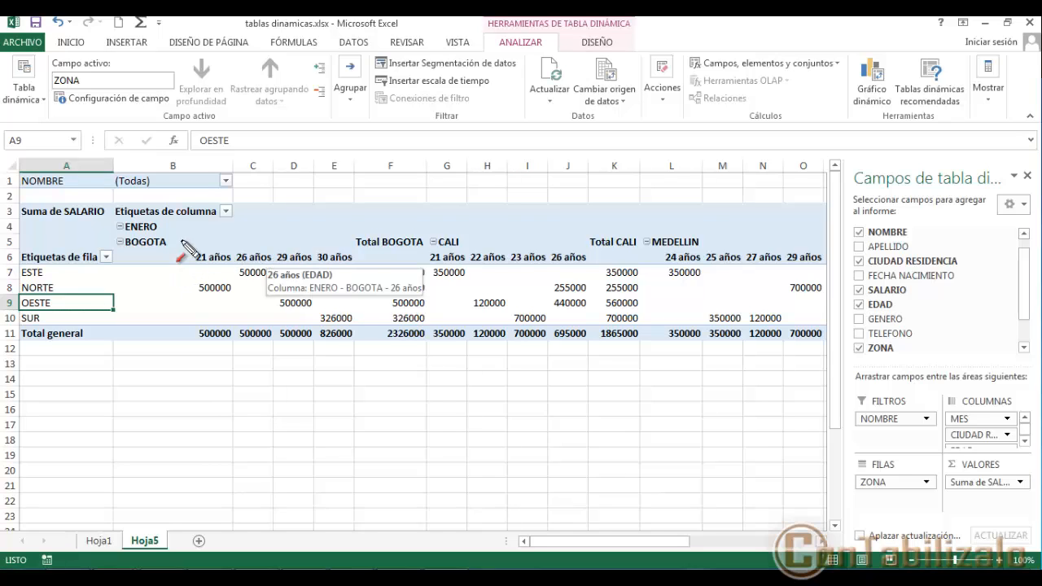
{"action": "mouse_move", "coordinate": [181, 242]}
{"action": "left_mouse_down"}
{"action": "mouse_move", "coordinate": [458, 289]}
{"action": "mouse_move", "coordinate": [601, 246]}
{"action": "left_mouse_up"}
{"action": "key", "text": "Escape"}
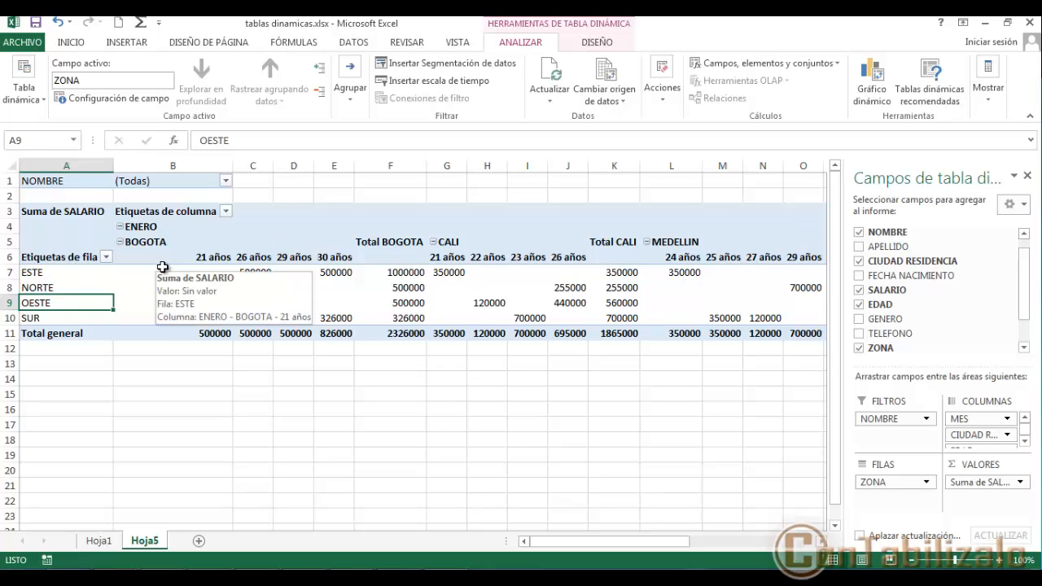
Step: Undo the last three pivot field changes involving EDAD and CIUDAD RESIDENCIA
{"action": "key", "text": "ctrl+z"}
{"action": "key", "text": "ctrl+z"}
{"action": "key", "text": "ctrl+z"}
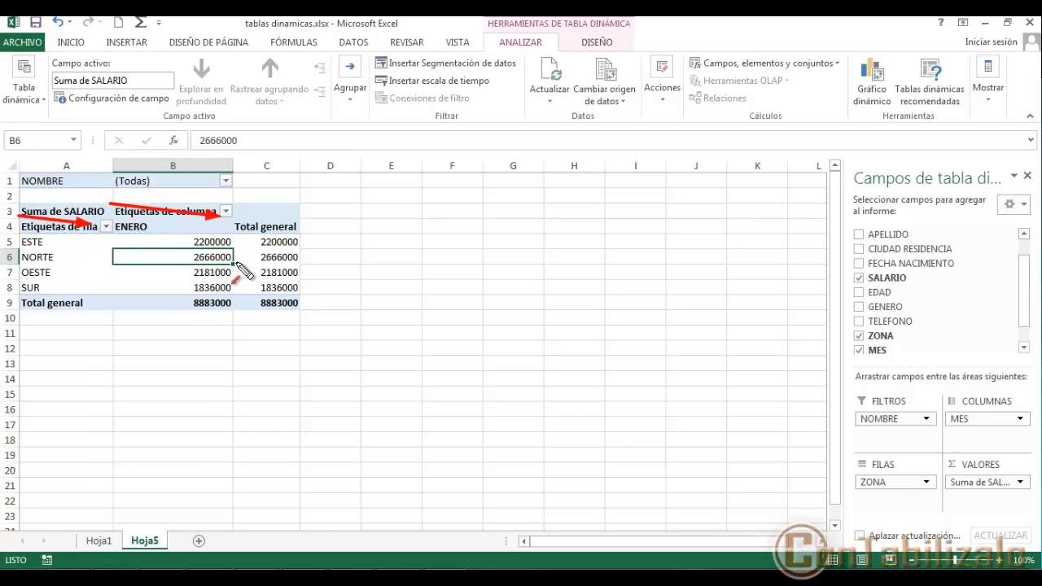
{"action": "key", "text": "Escape"}
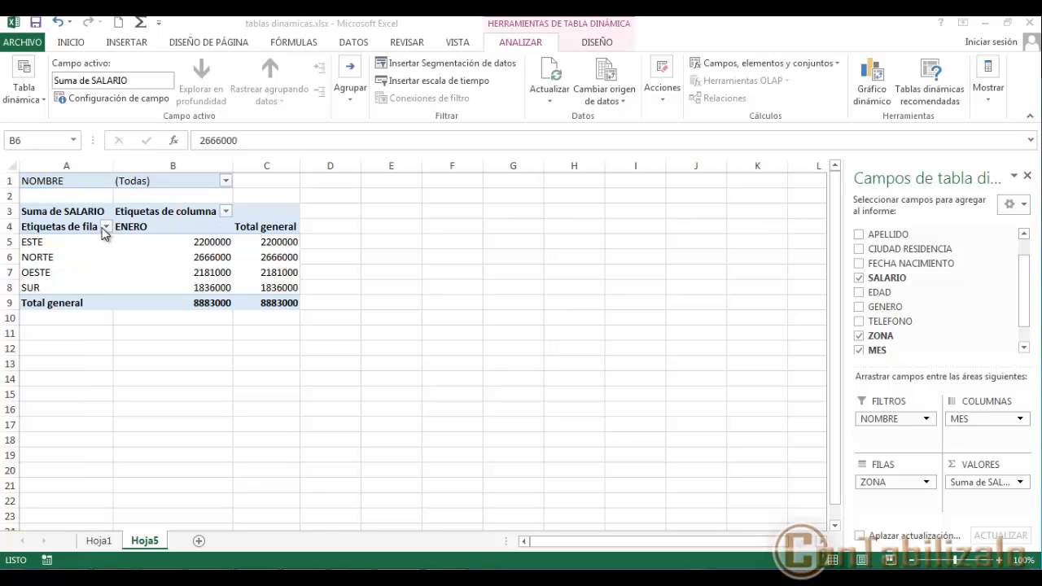
Step: Filter the pivot table's ZONA row labels to show only NORTE
{"action": "left_click", "coordinate": [227, 212]}
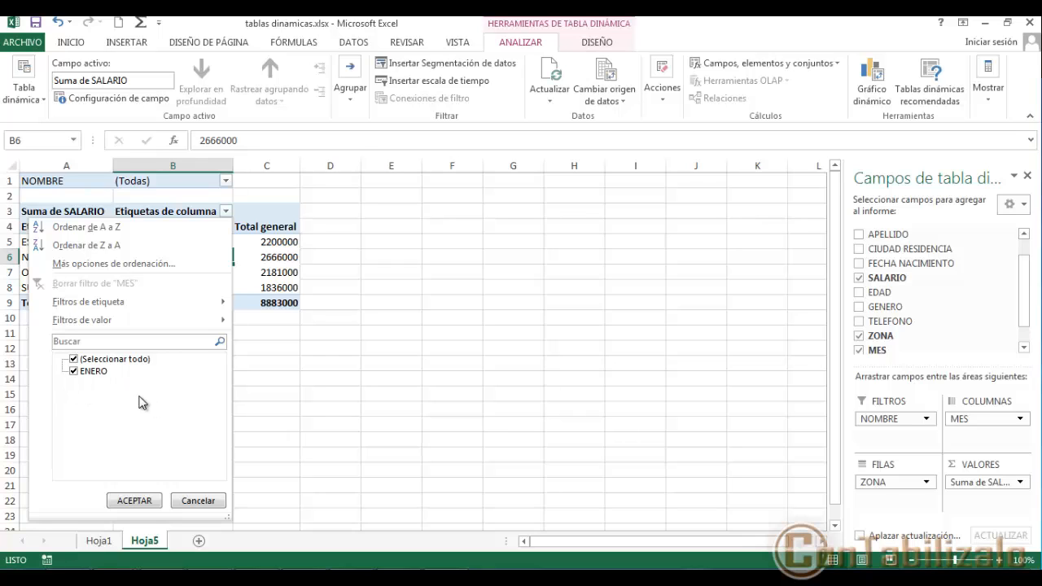
{"action": "key", "text": "Escape"}
{"action": "left_click", "coordinate": [107, 228]}
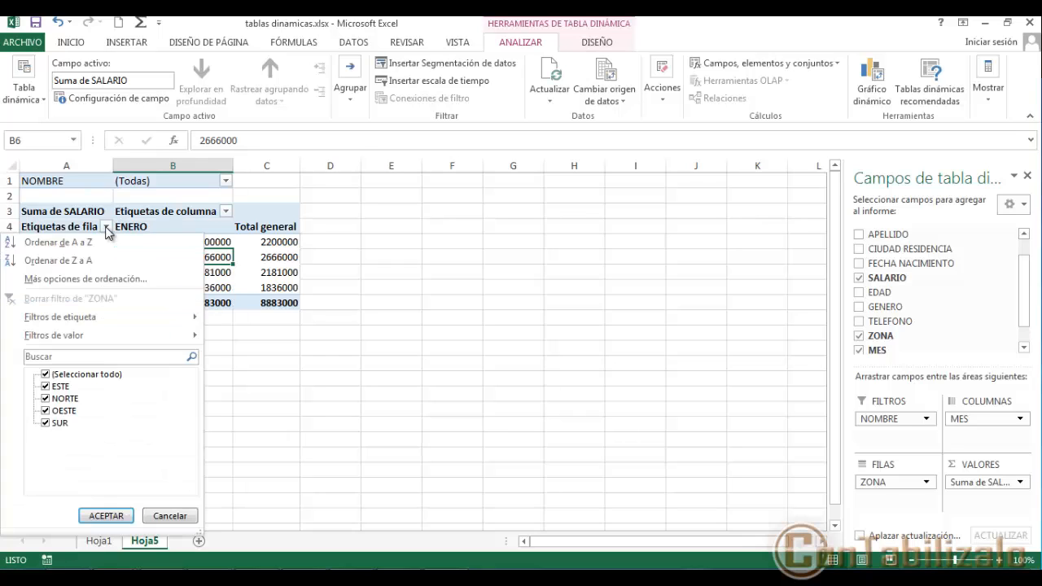
{"action": "left_click", "coordinate": [47, 374]}
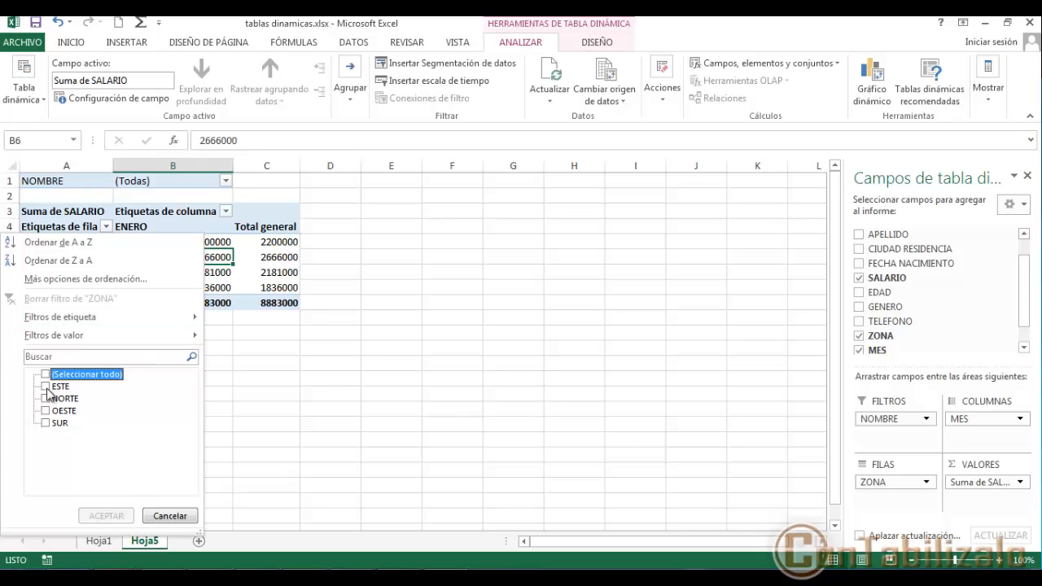
{"action": "left_click", "coordinate": [45, 398]}
{"action": "left_click", "coordinate": [106, 516]}
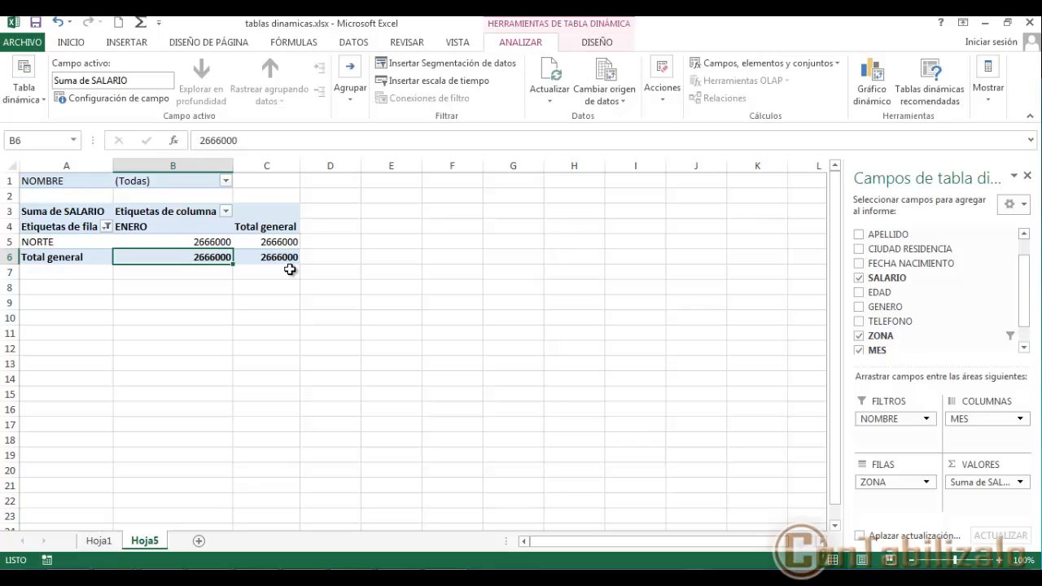
Step: Undo the NORTE filter on the pivot table's ZONA row labels
{"action": "key", "text": "ctrl+z"}
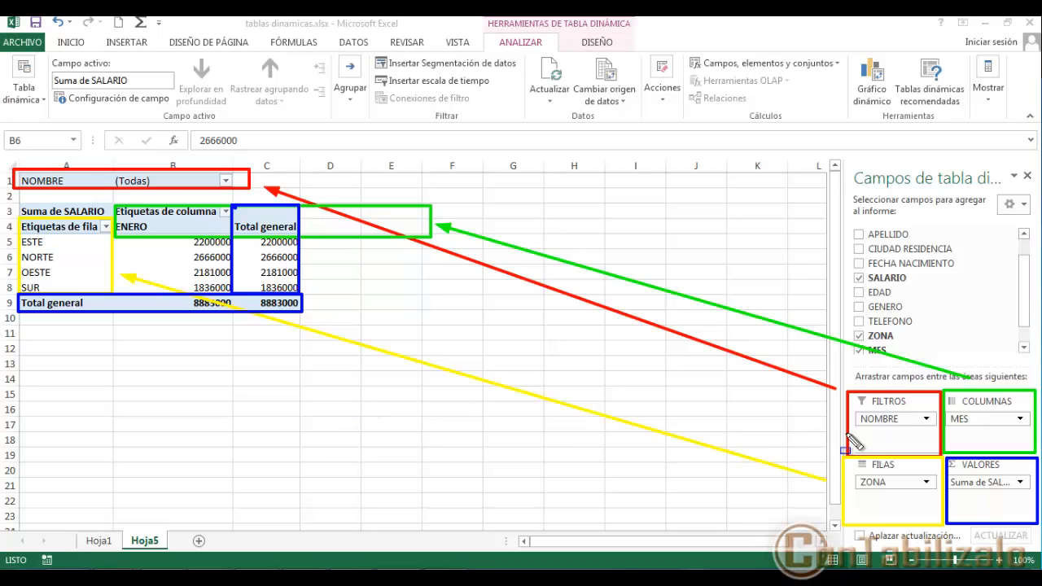
{"action": "left_click_drag", "start_coordinate": [891, 417], "coordinate": [248, 308]}
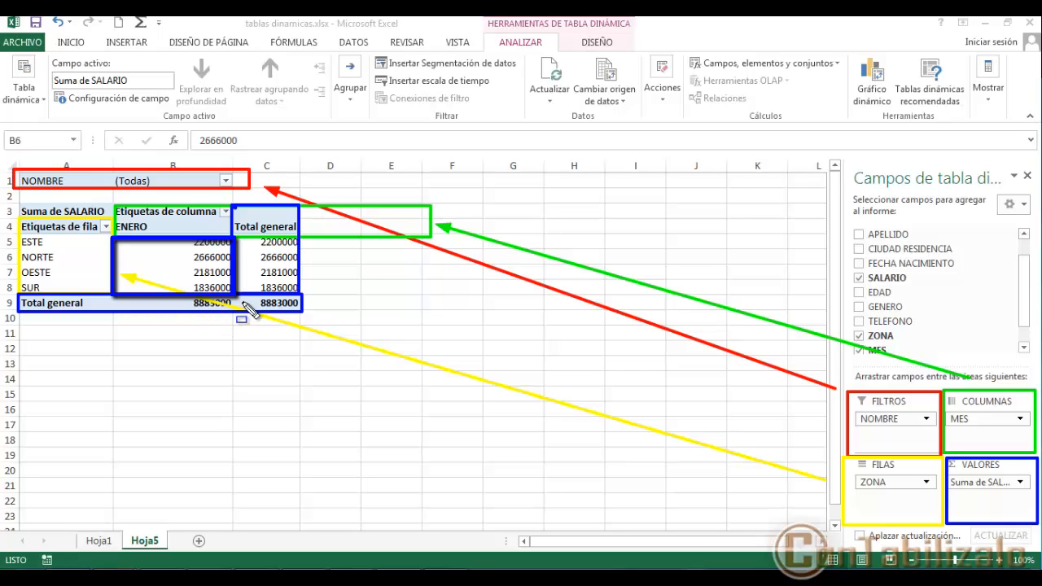
{"action": "key", "text": "Escape"}
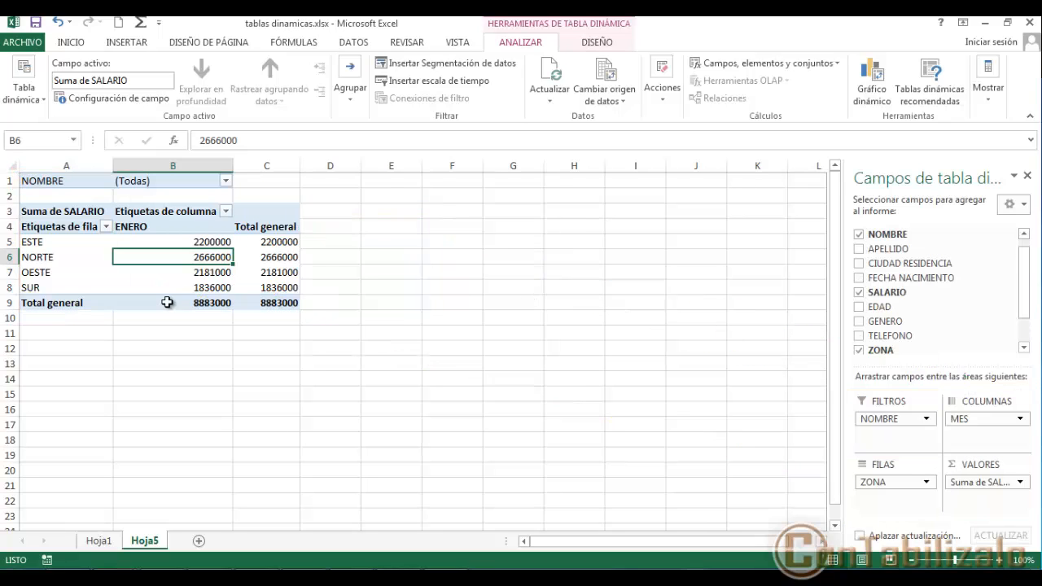
Step: Move the NOMBRE field from the pivot table's report filter to its rows below ZONA and review the salaries per employee
{"action": "left_click", "coordinate": [7, 241]}
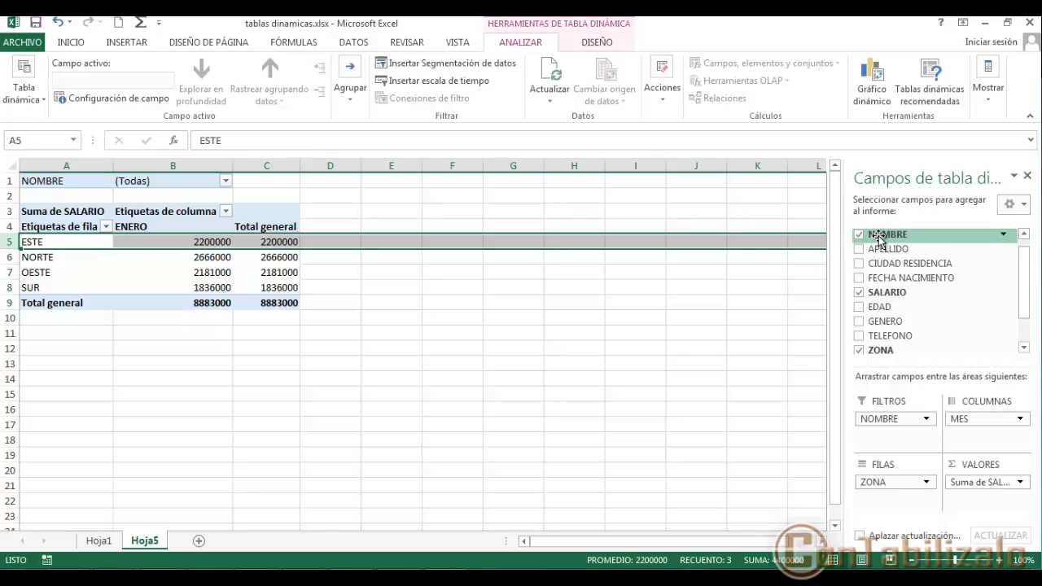
{"action": "left_click_drag", "start_coordinate": [878, 238], "coordinate": [893, 496]}
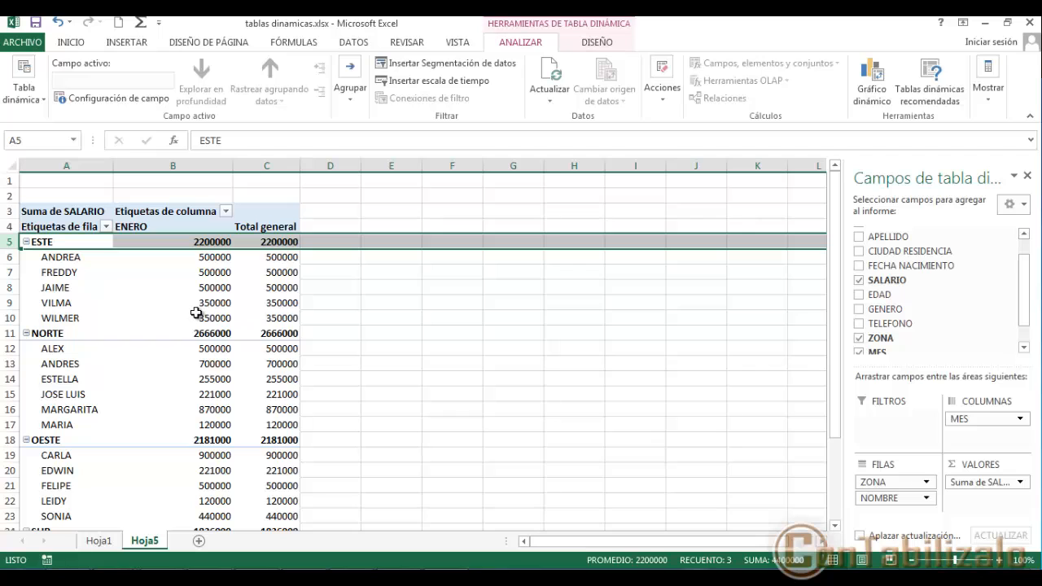
{"action": "scroll", "coordinate": [71, 266], "scroll_direction": "down", "scroll_amount": 1}
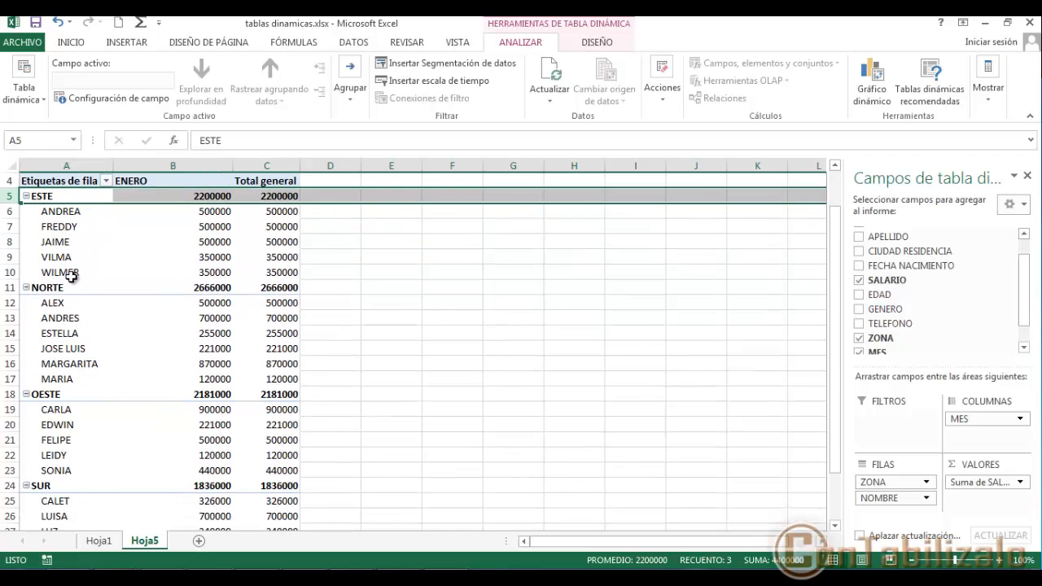
{"action": "left_click", "coordinate": [72, 273]}
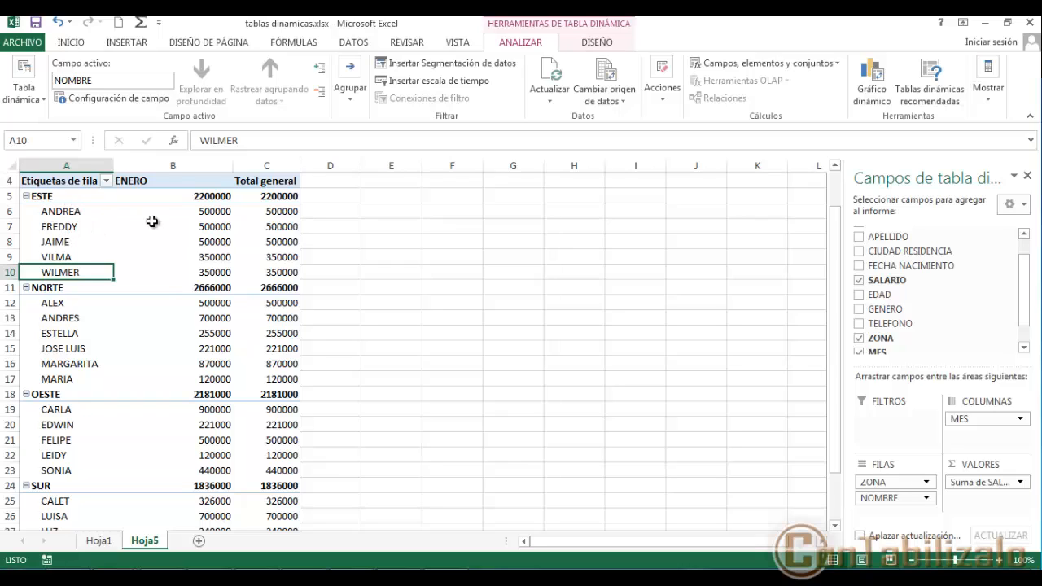
{"action": "left_click", "coordinate": [205, 199]}
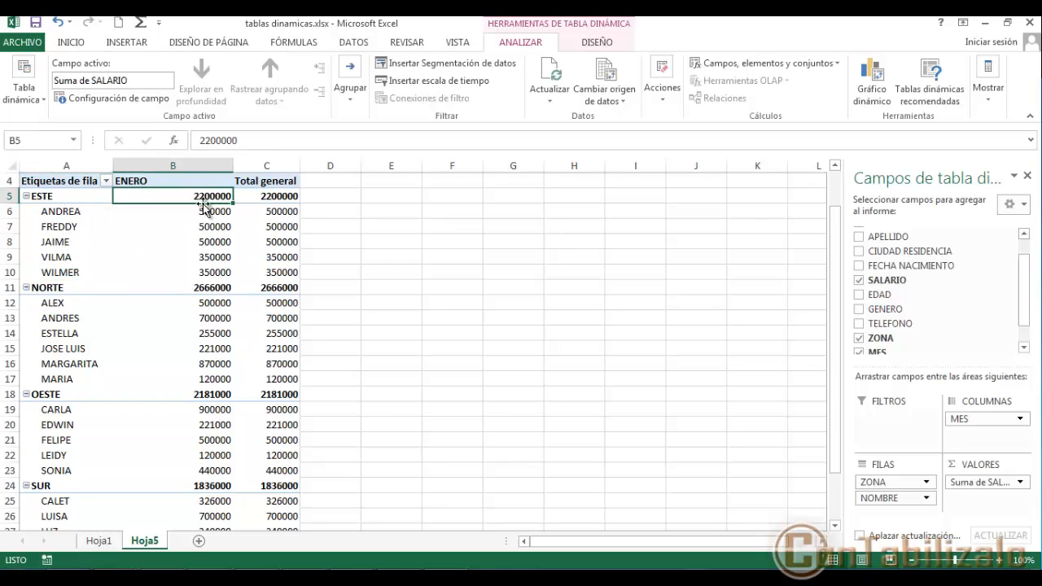
{"action": "mouse_move", "coordinate": [185, 206]}
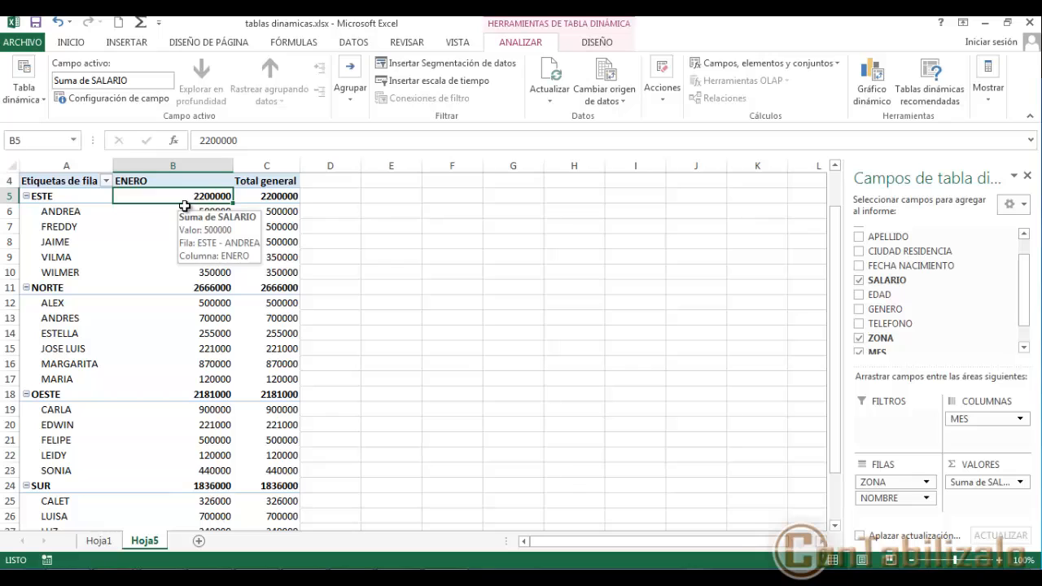
{"action": "scroll", "coordinate": [185, 206], "scroll_direction": "up", "scroll_amount": 1}
Step: Select an empty cell outside the pivot table, and reselect a salary cell inside it to examine the contextual pivot table tools
{"action": "left_click", "coordinate": [392, 276]}
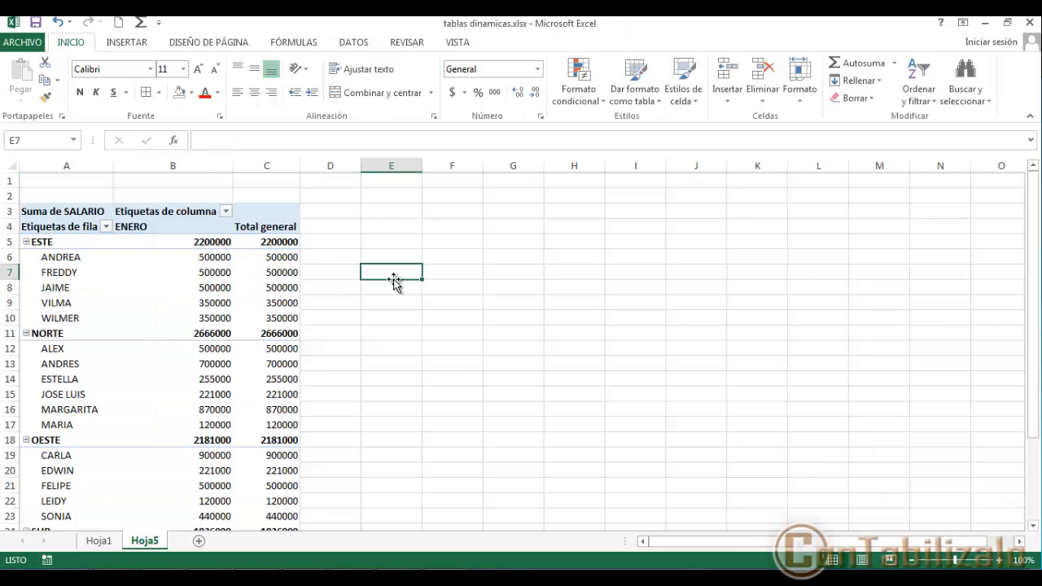
{"action": "left_click", "coordinate": [248, 270]}
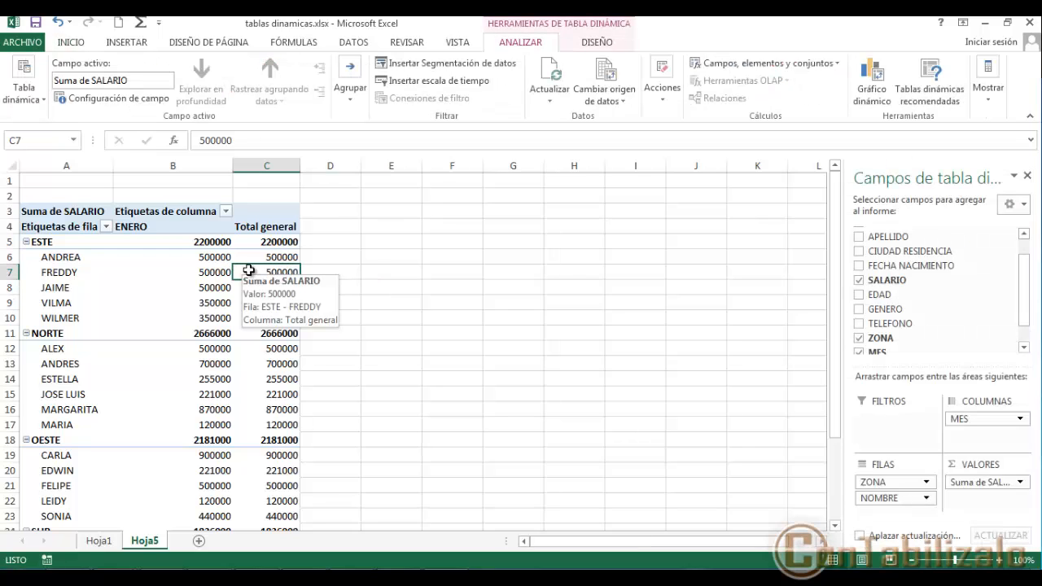
{"action": "left_click_drag", "start_coordinate": [248, 270], "coordinate": [250, 273]}
{"action": "mouse_move", "coordinate": [481, 30]}
{"action": "left_mouse_down"}
{"action": "mouse_move", "coordinate": [510, 53]}
{"action": "mouse_move", "coordinate": [646, 60]}
{"action": "mouse_move", "coordinate": [632, 55]}
{"action": "left_mouse_up"}
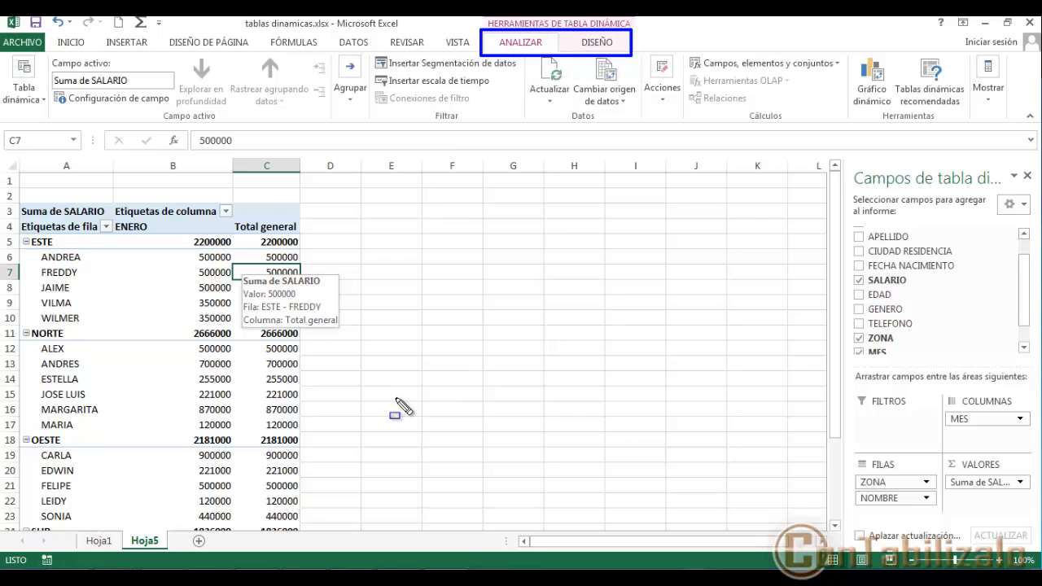